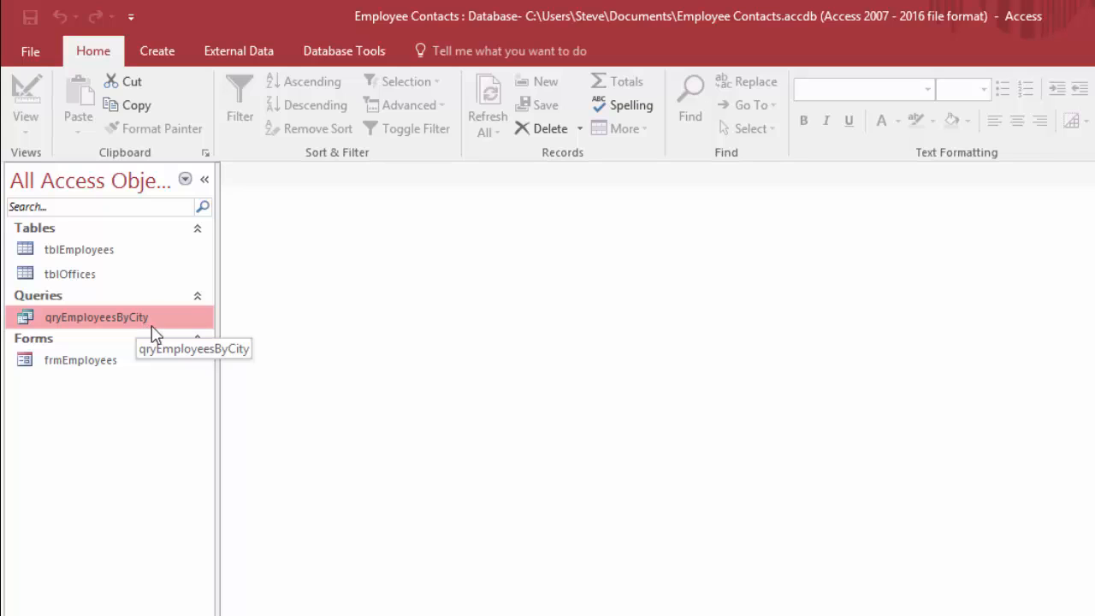
# Create a new query in Design view and add the tblEmployees and tblOffices tables to it.
pyautogui.click(157, 53)
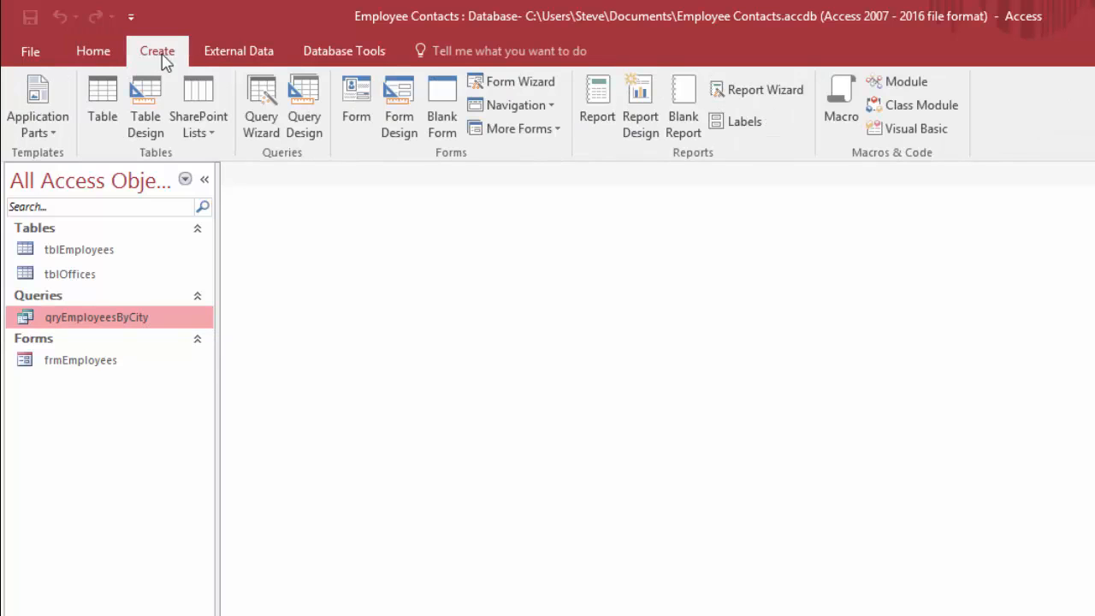
pyautogui.click(305, 95)
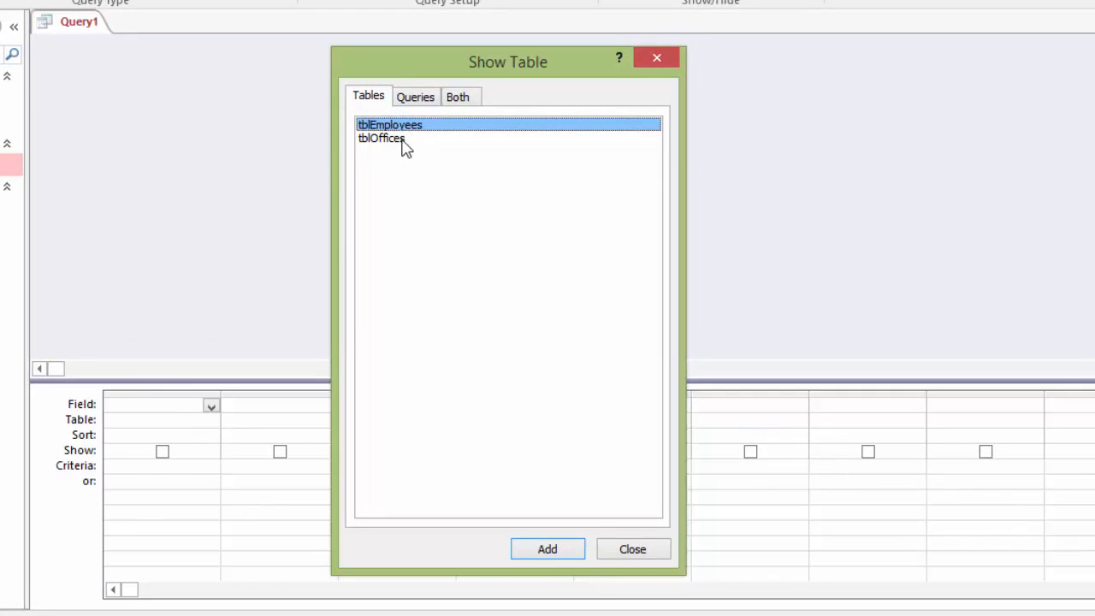
pyautogui.keyDown('shift'); pyautogui.click(403, 144); pyautogui.keyUp('shift')
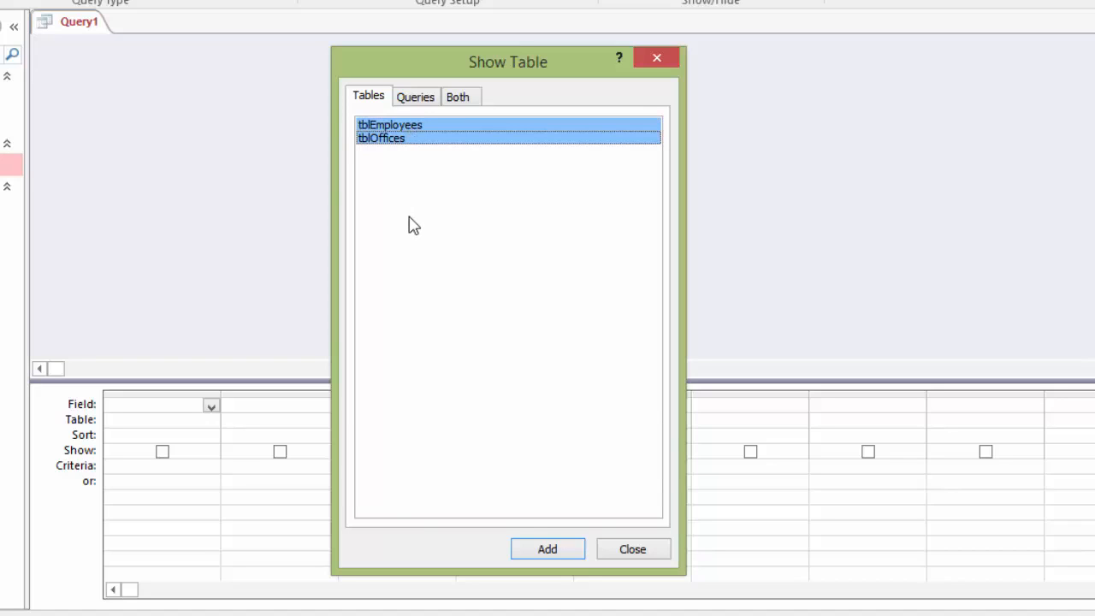
pyautogui.click(567, 551)
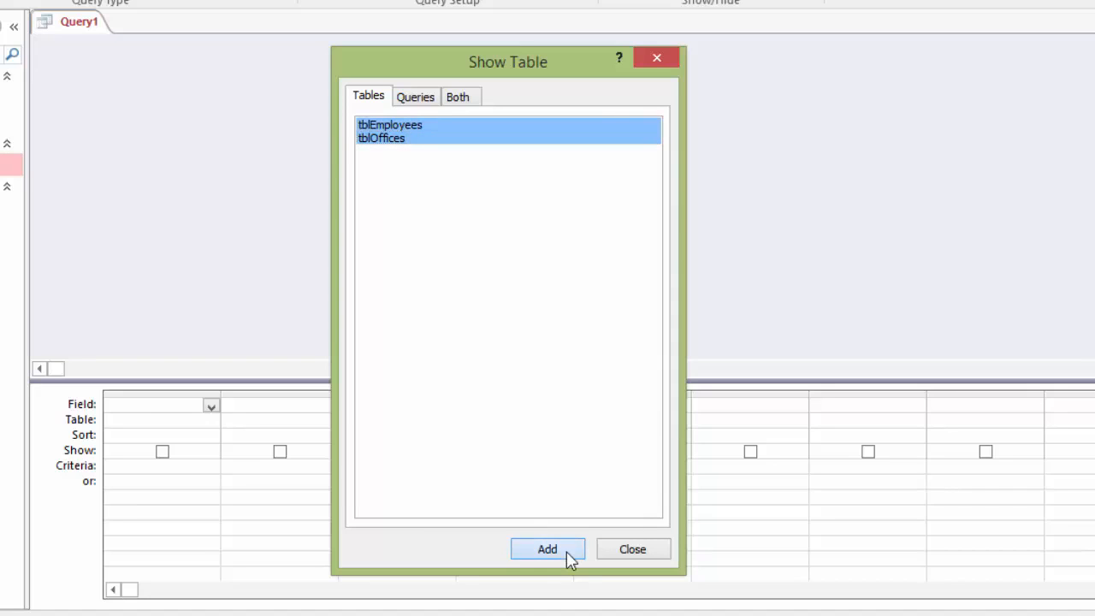
pyautogui.click(633, 549)
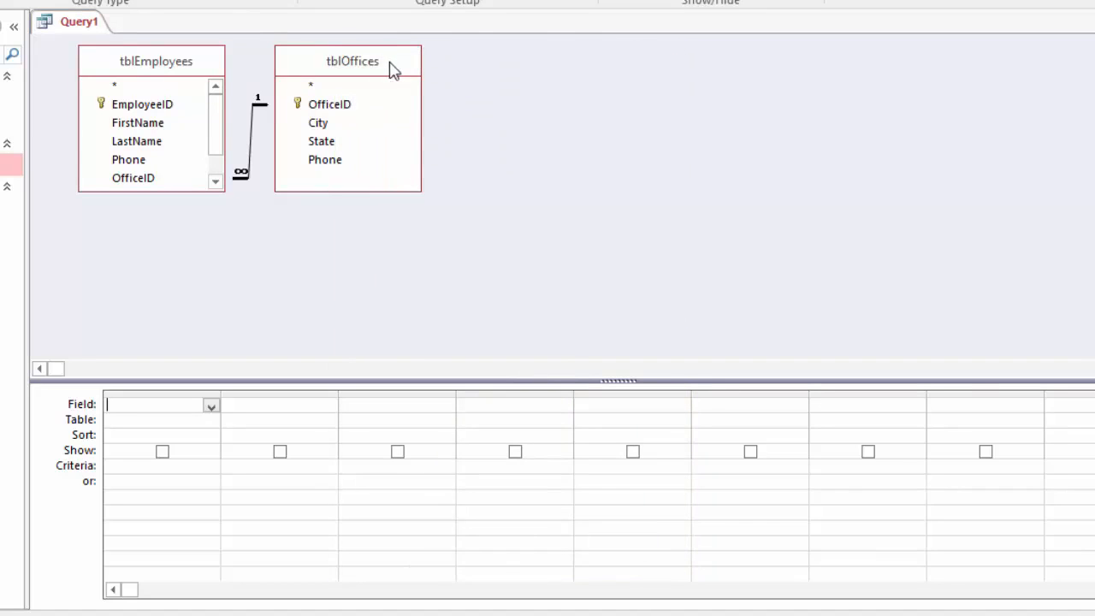
# Move the tblOffices field list slightly away from tblEmployees and raise the divider between the table area and the design grid.
pyautogui.moveTo(411, 71); pyautogui.dragTo(409, 78)
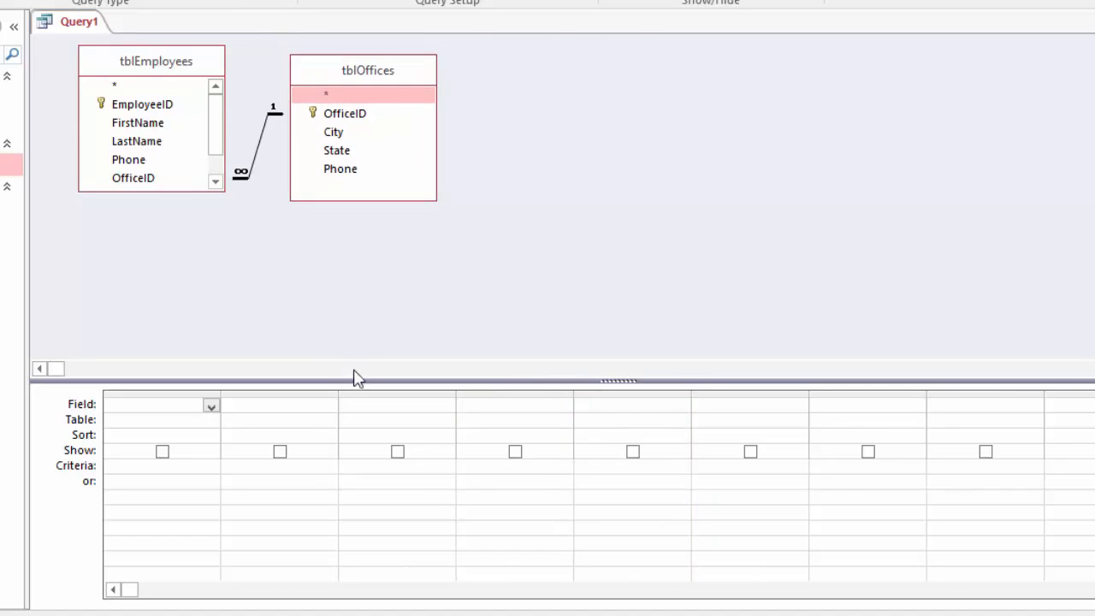
pyautogui.moveTo(355, 378); pyautogui.dragTo(352, 273)
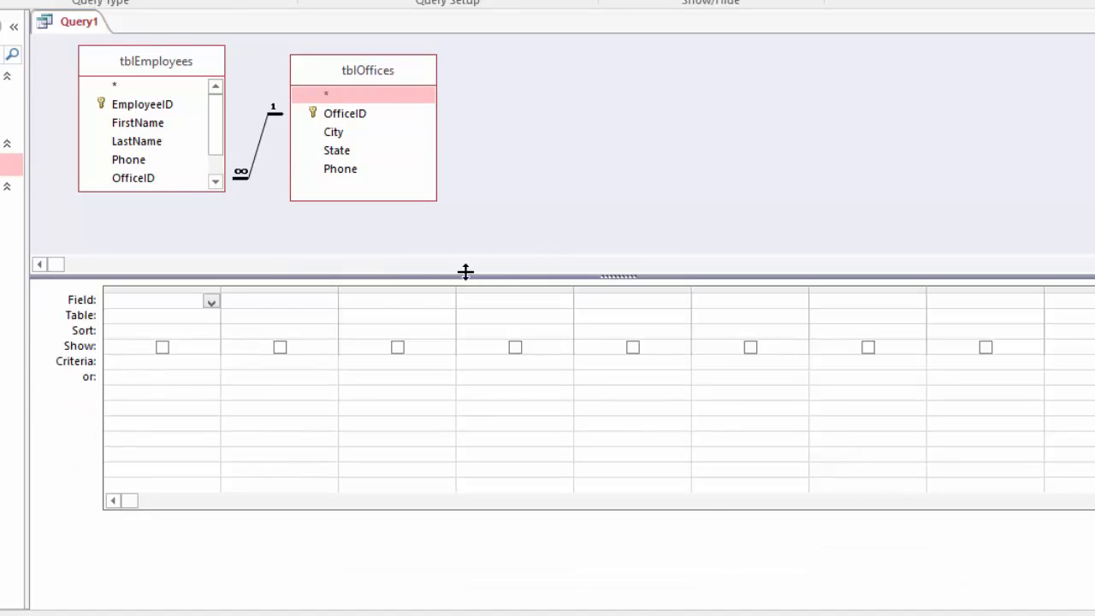
pyautogui.moveTo(513, 274); pyautogui.dragTo(511, 279)
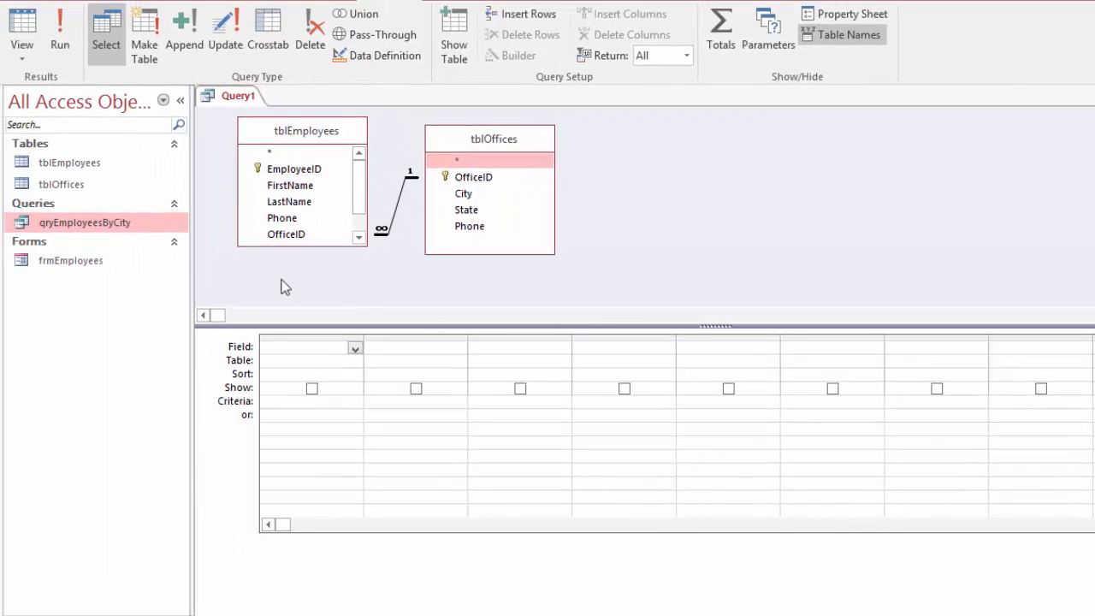
# Narrow, collapse and reopen the Navigation Pane, and widen it enough to fit the full name qryEmployeesByCity.
pyautogui.moveTo(193, 257); pyautogui.dragTo(127, 268)
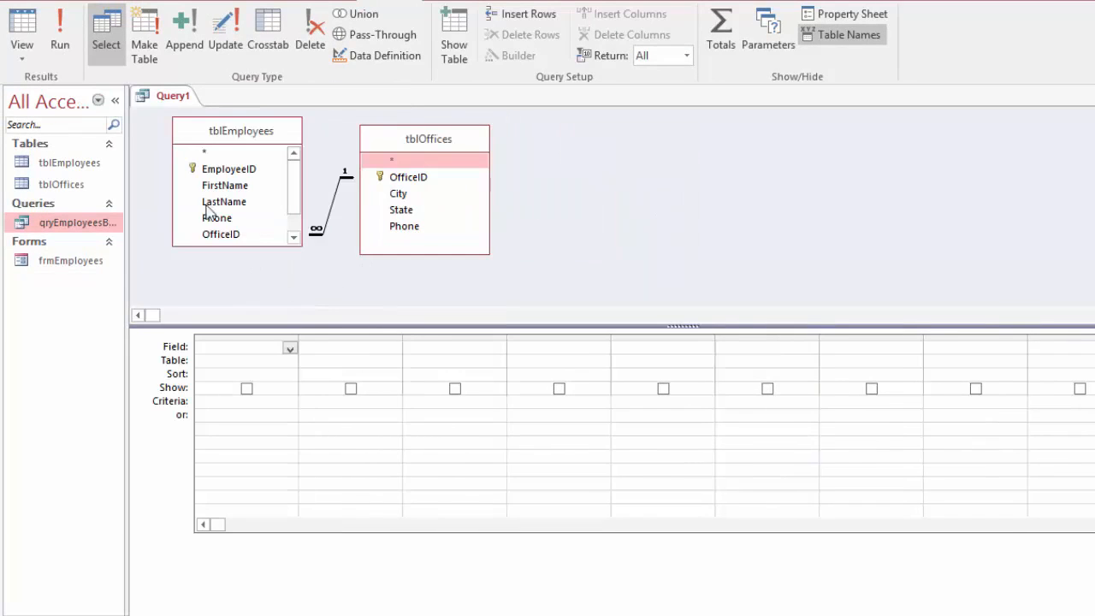
pyautogui.click(115, 100)
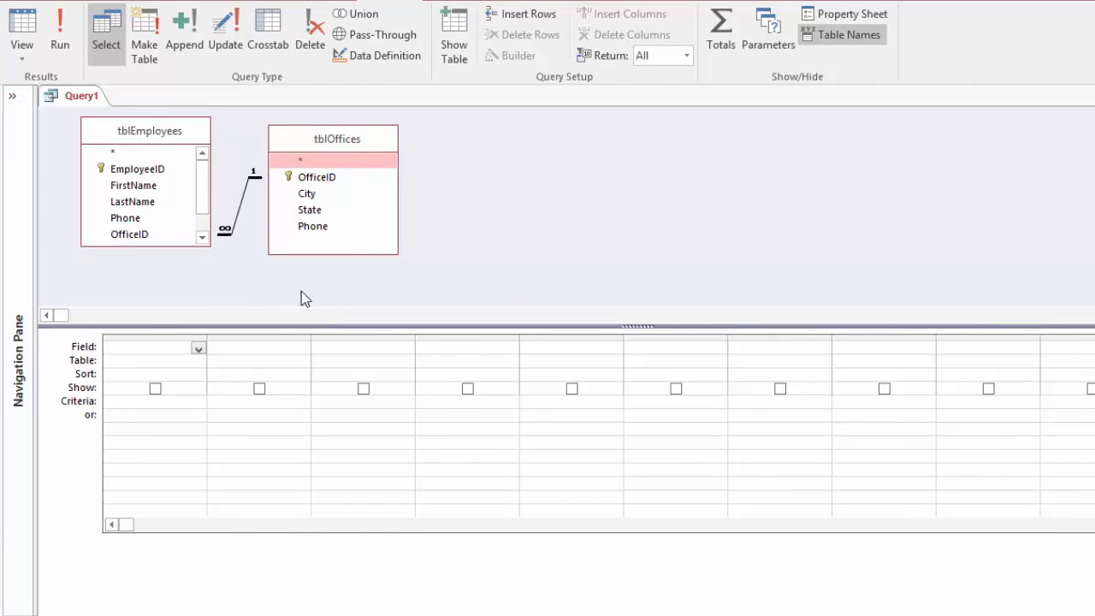
pyautogui.click(12, 96)
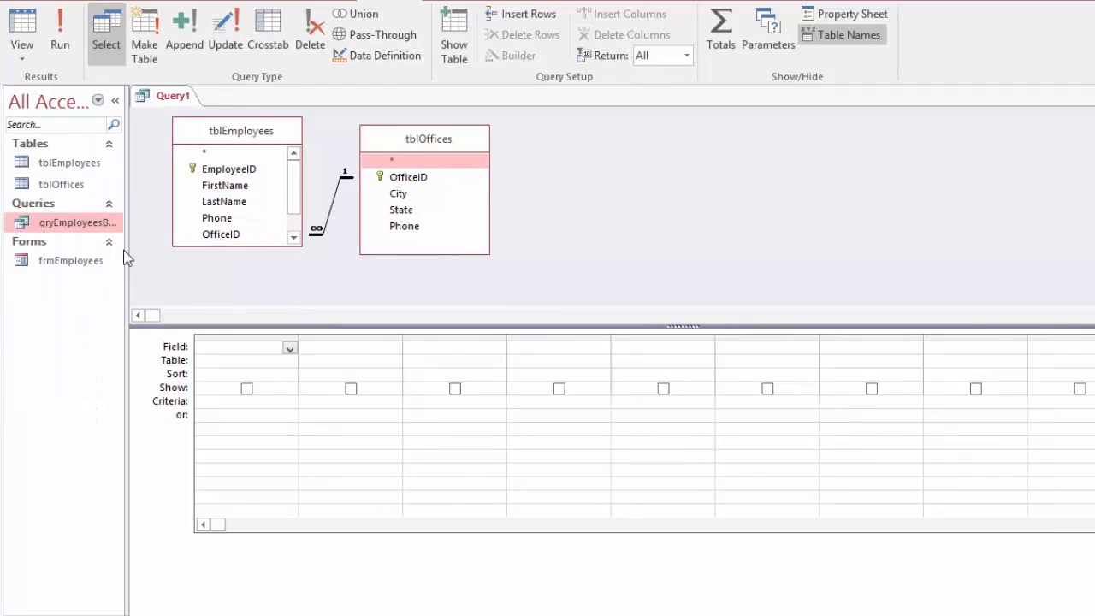
pyautogui.moveTo(132, 255); pyautogui.dragTo(181, 260)
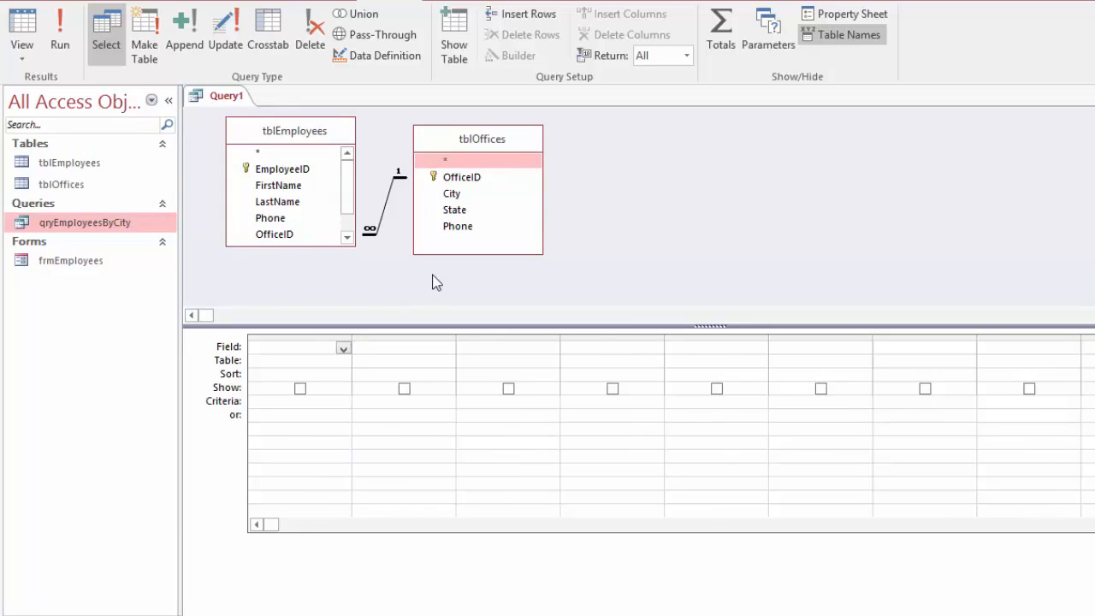
# Review which tables and queries can be added to the query, without adding any.
pyautogui.click(454, 45)
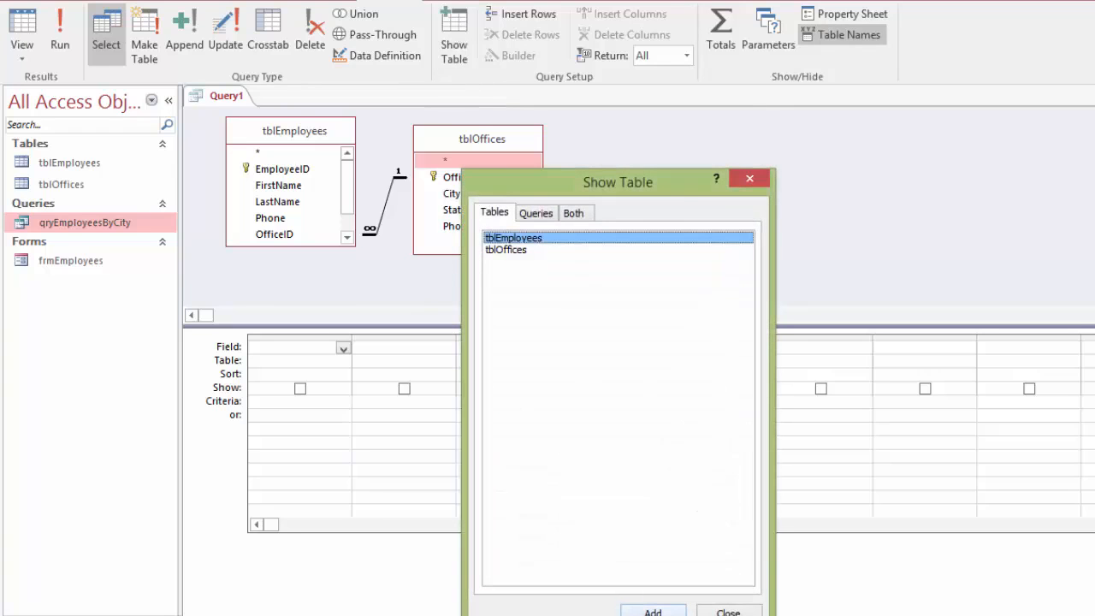
pyautogui.moveTo(678, 184); pyautogui.dragTo(654, 124)
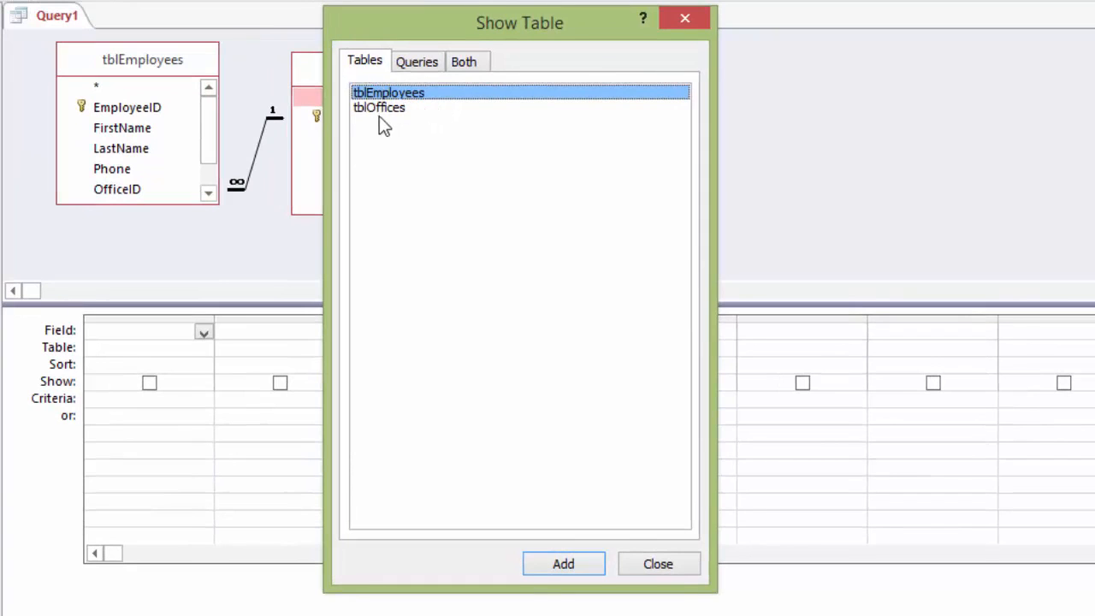
pyautogui.click(430, 67)
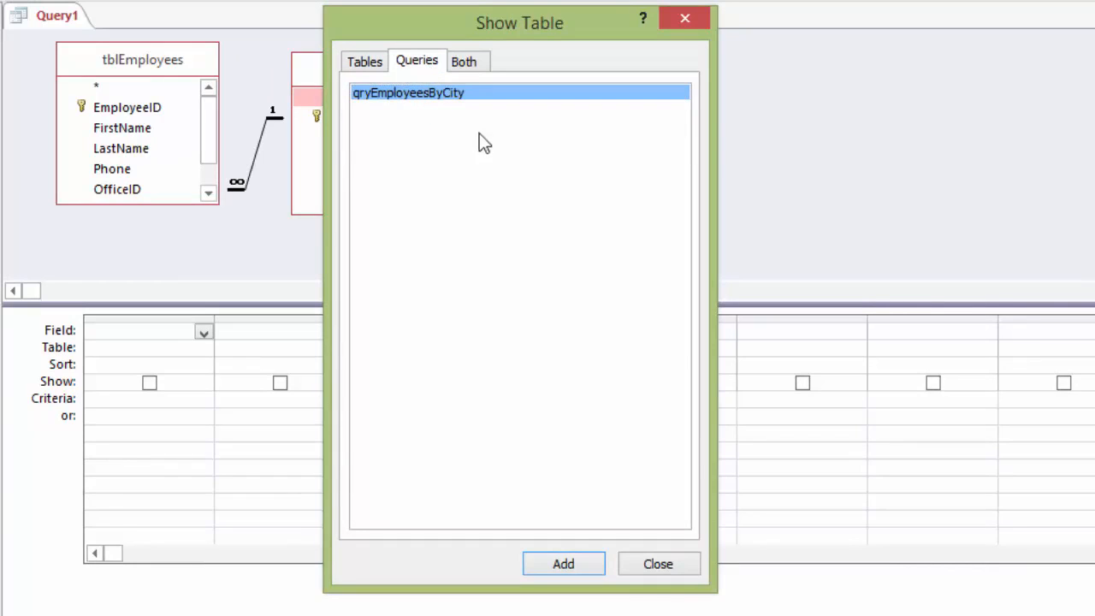
pyautogui.click(656, 571)
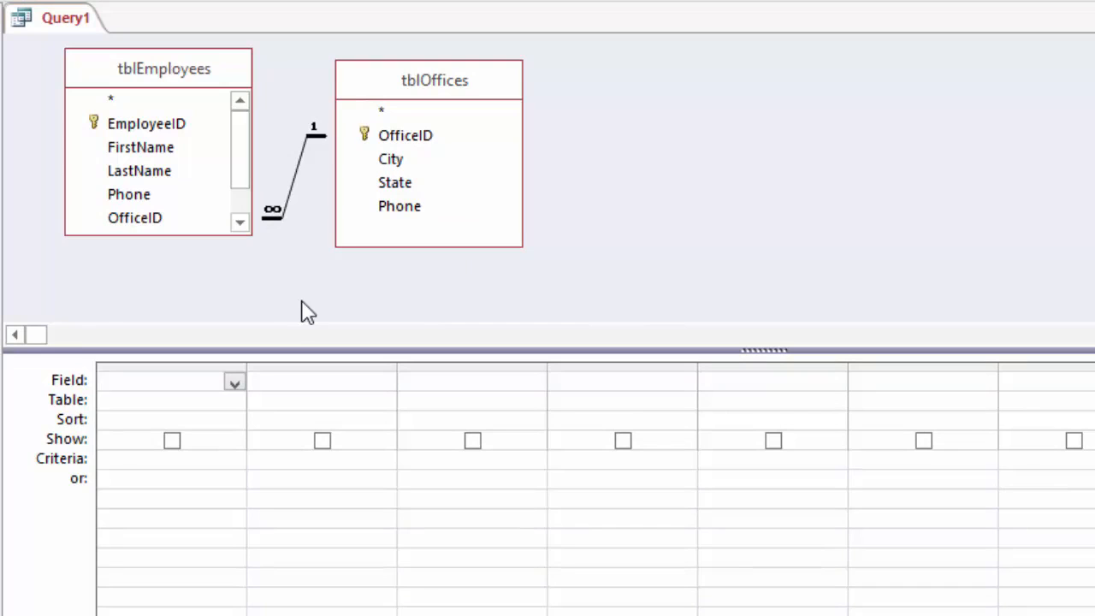
# Add FirstName, LastName and Phone from tblEmployees and City from tblOffices to the query's design grid.
pyautogui.click(156, 150)
pyautogui.doubleClick(156, 151)
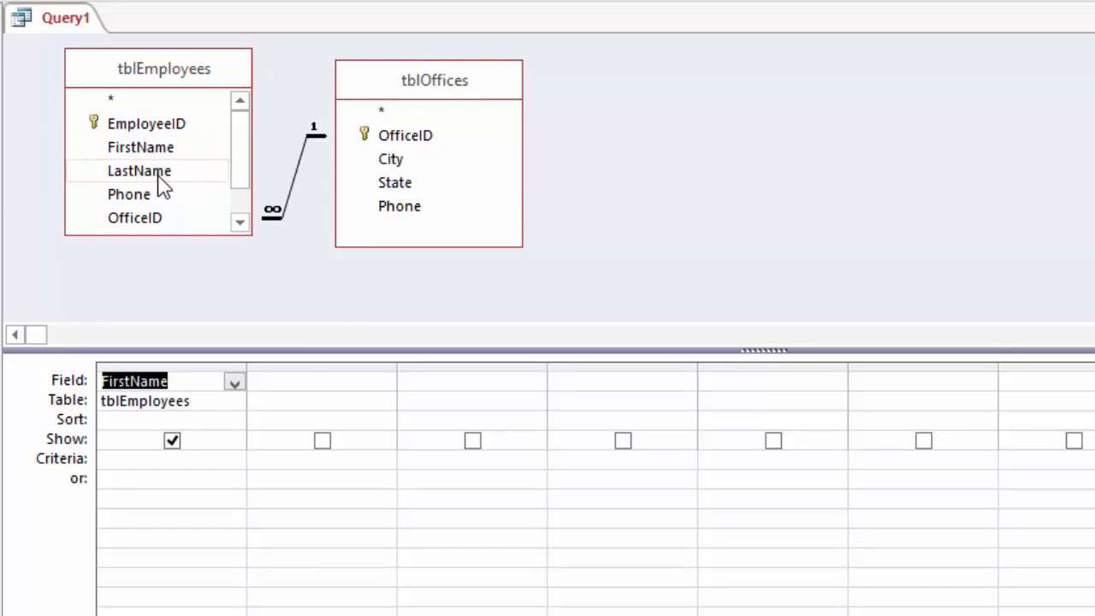
pyautogui.doubleClick(158, 175)
pyautogui.doubleClick(137, 195)
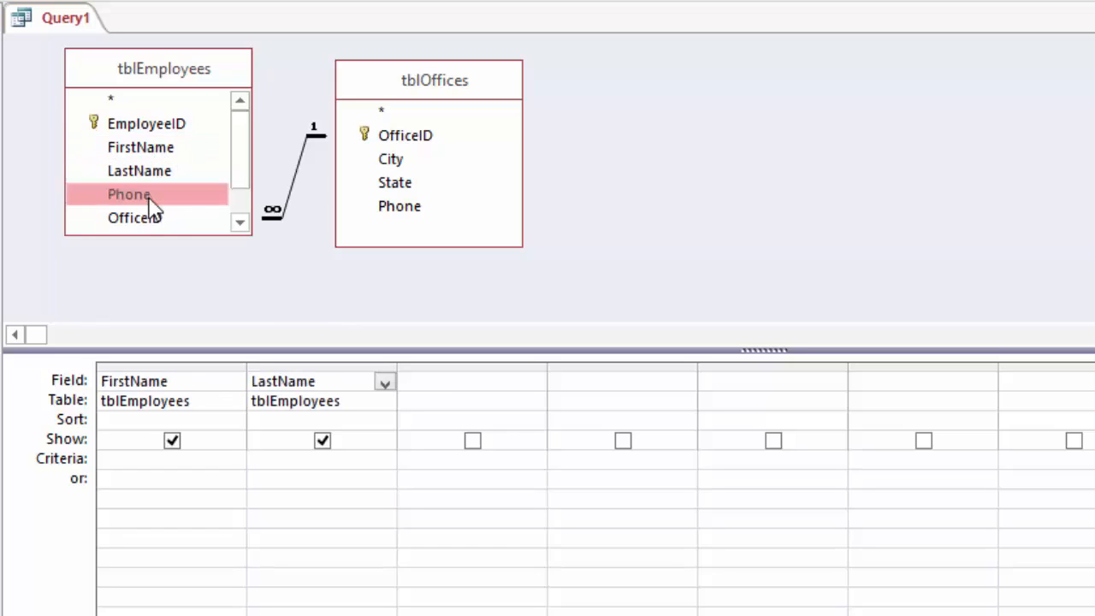
pyautogui.doubleClick(399, 161)
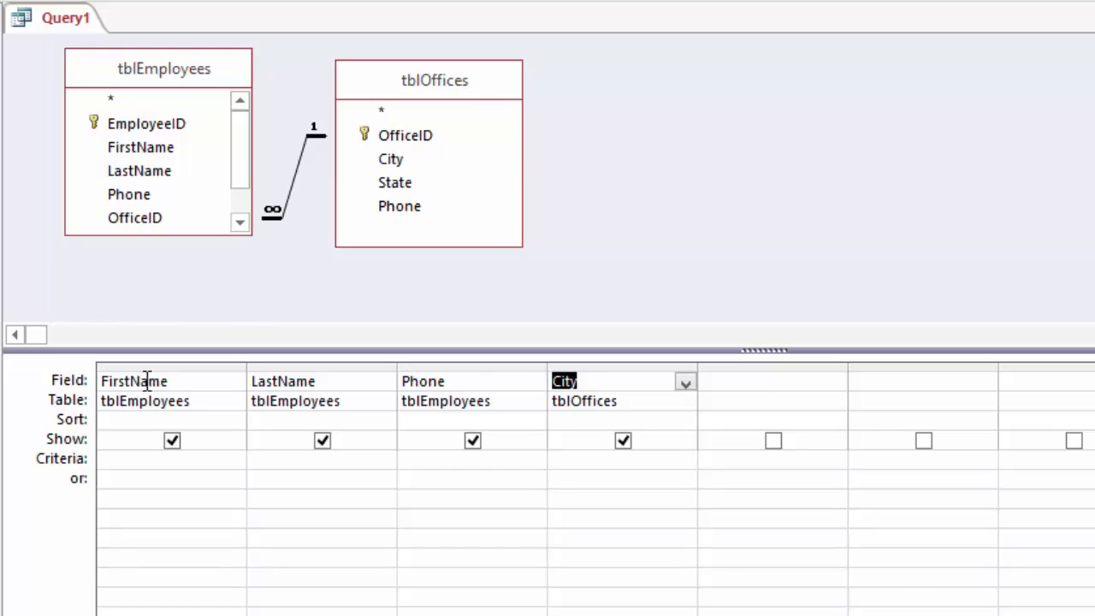
# Examine the alternative fields offered for the City and Phone columns of the design grid.
pyautogui.click(609, 380)
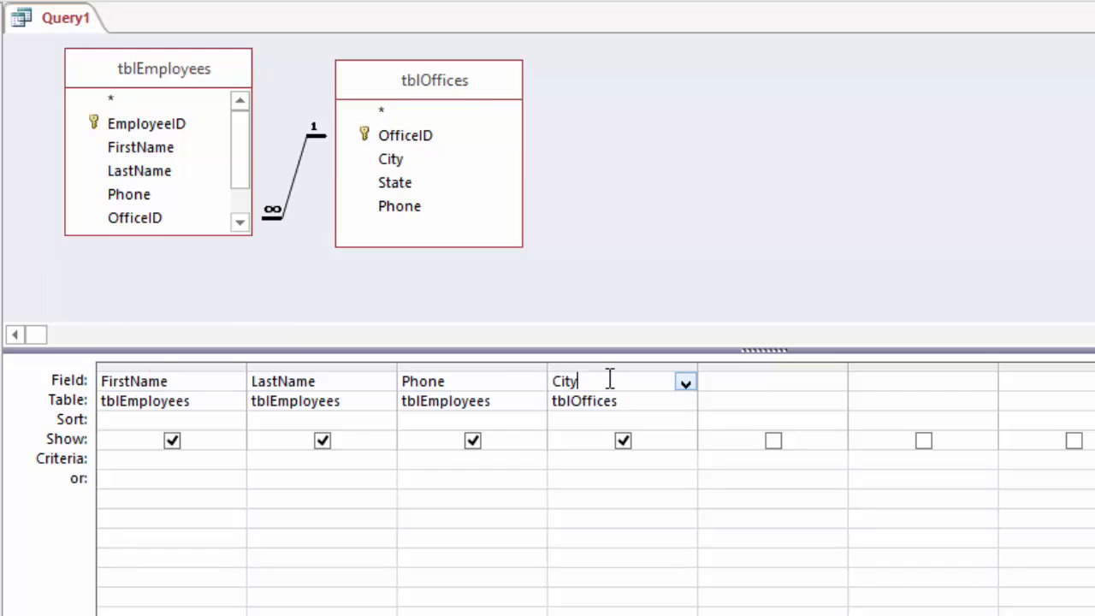
pyautogui.click(686, 384)
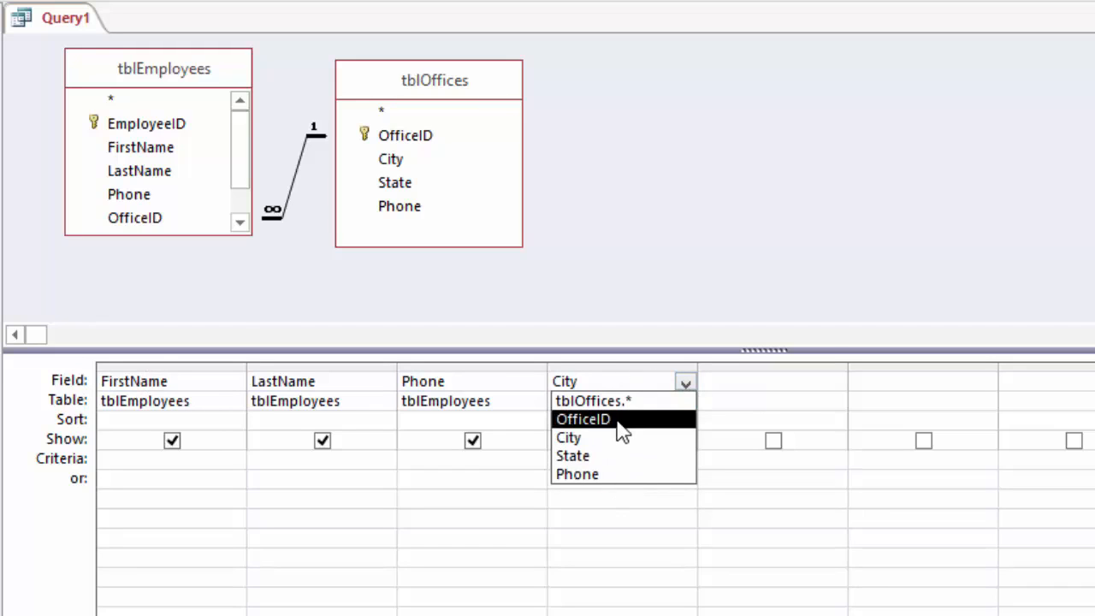
pyautogui.click(685, 384)
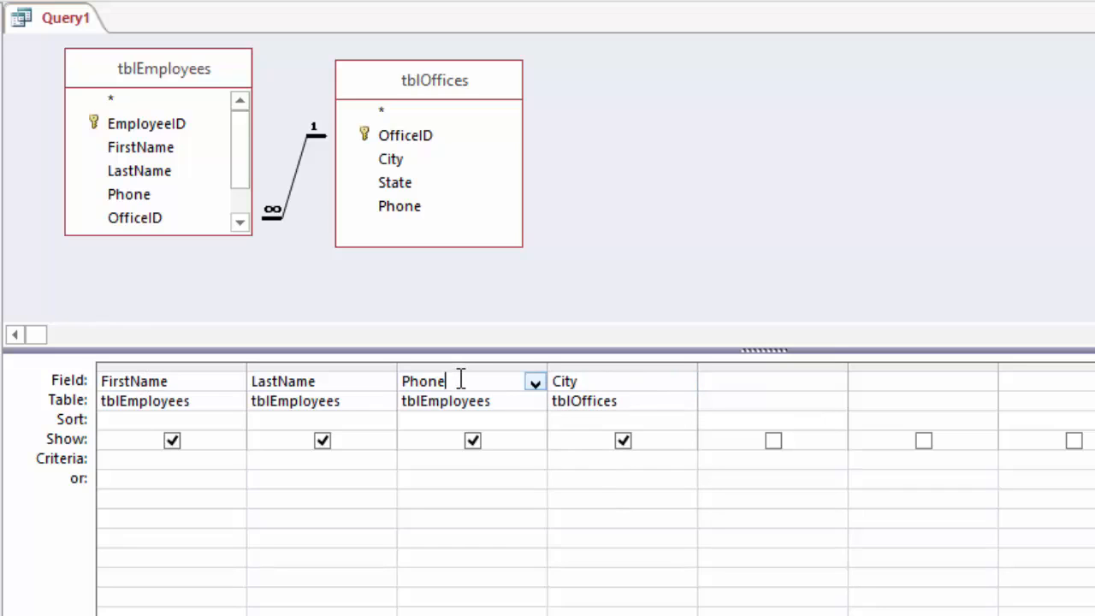
pyautogui.click(536, 385)
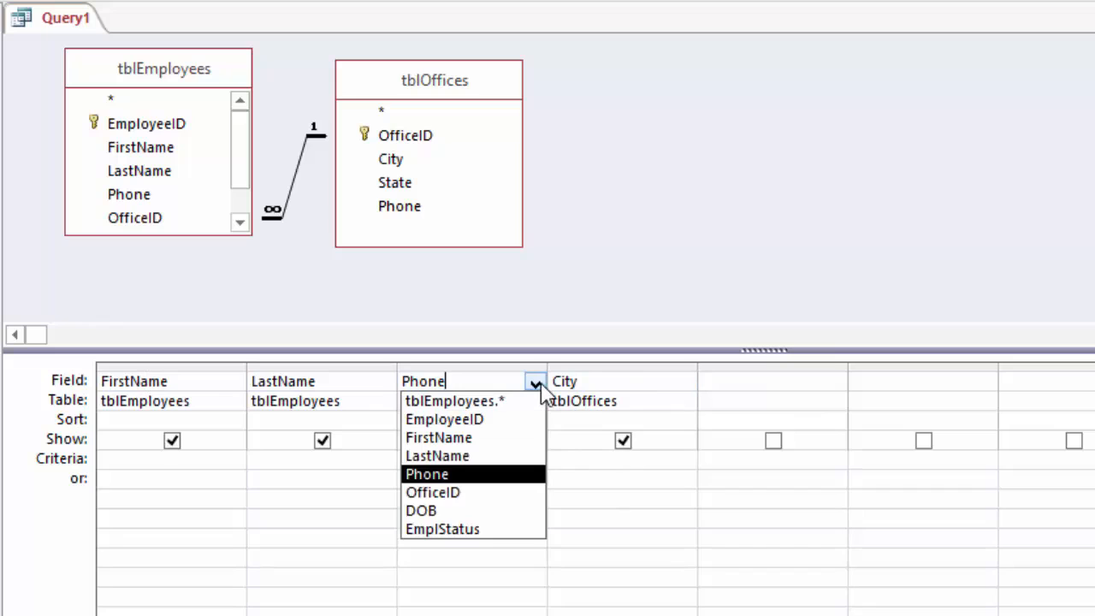
pyautogui.click(540, 384)
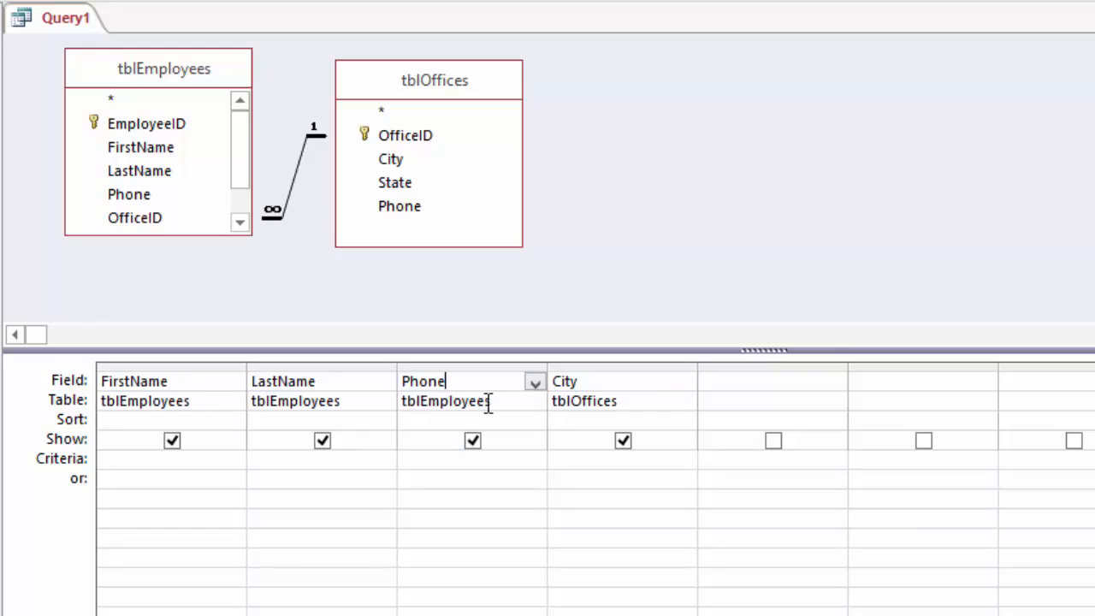
# Examine the source table choices and the sort order options offered for the Phone column.
pyautogui.moveTo(492, 402); pyautogui.dragTo(428, 402)
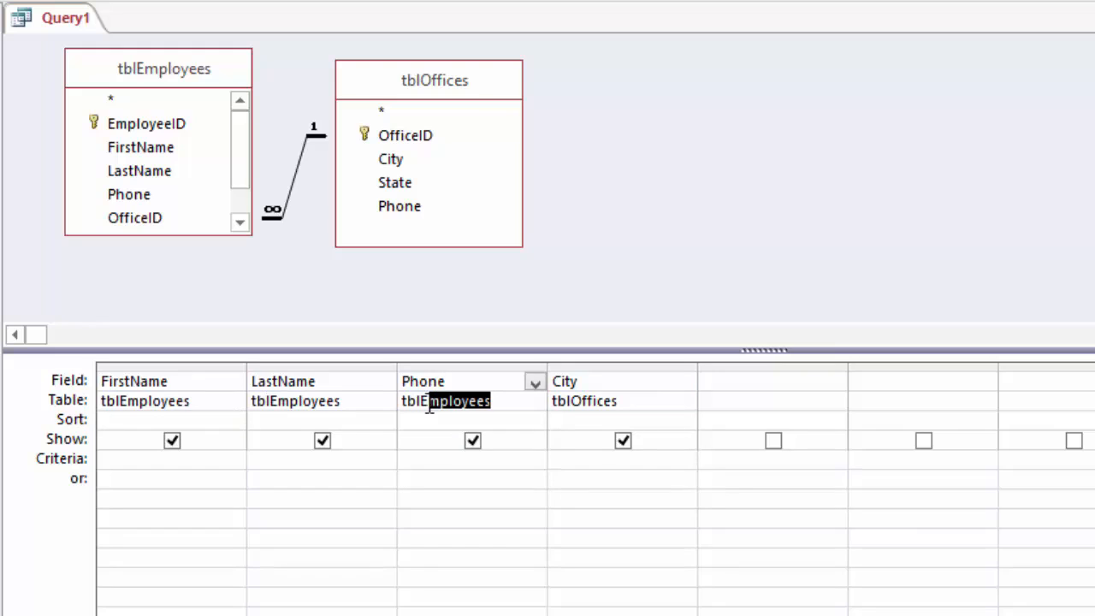
pyautogui.click(501, 402)
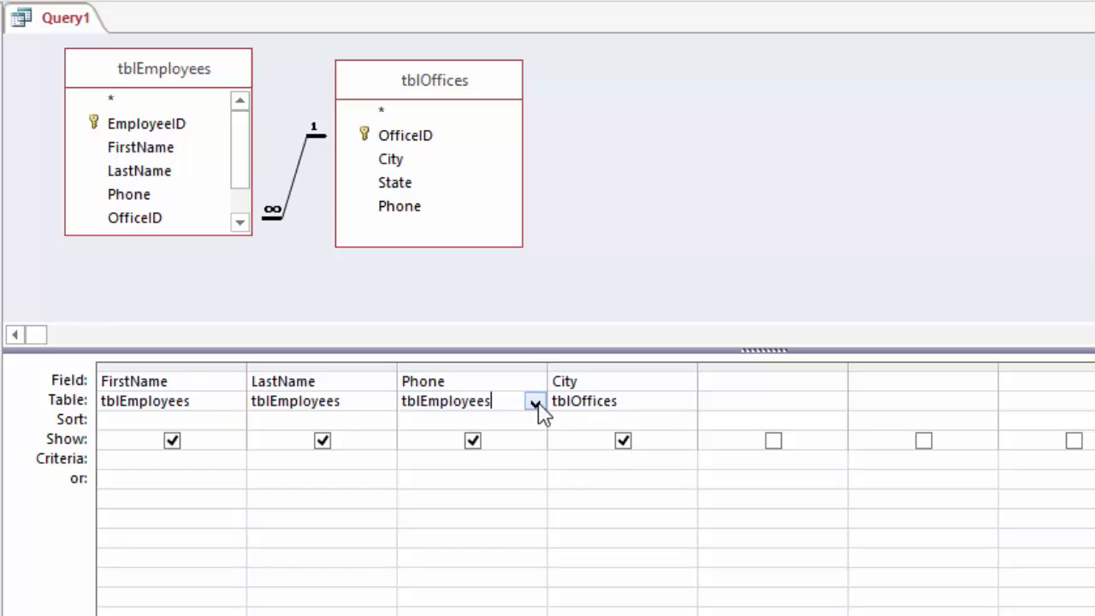
pyautogui.click(536, 403)
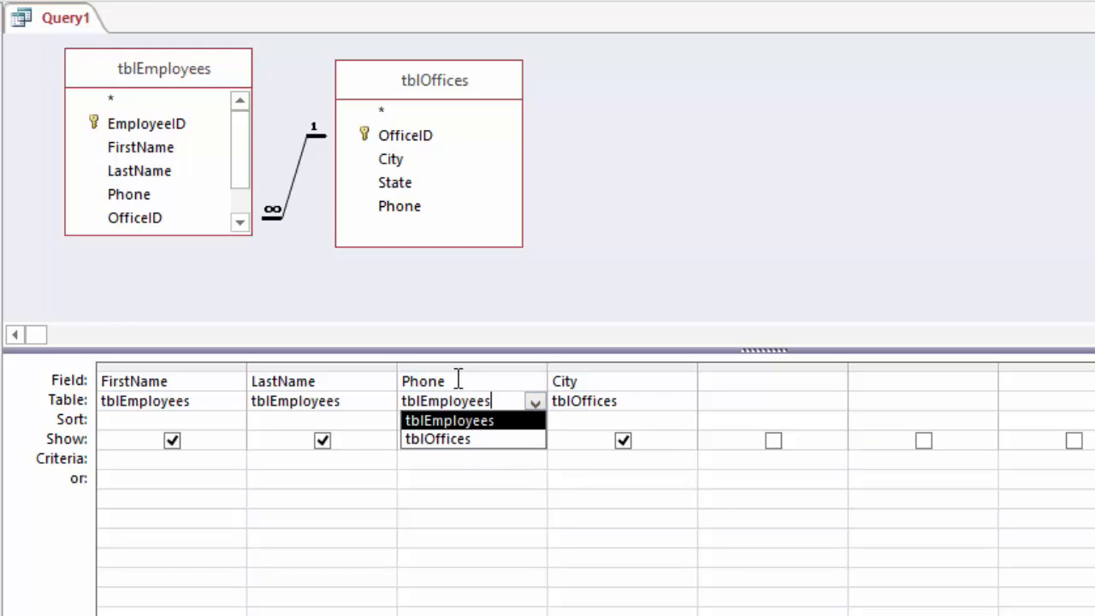
pyautogui.click(506, 401)
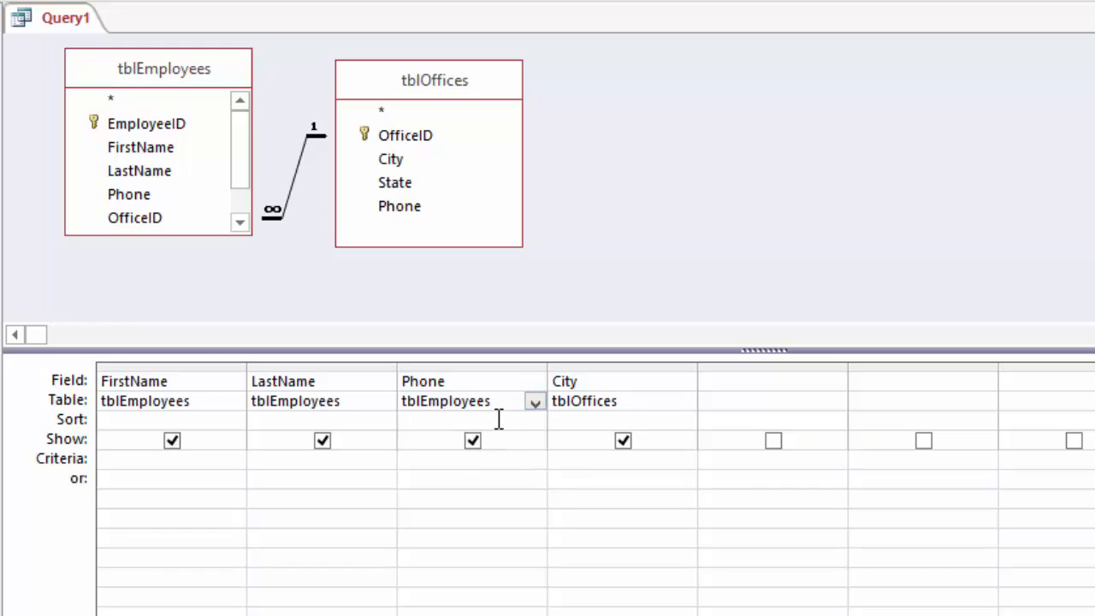
pyautogui.click(498, 419)
pyautogui.click(535, 425)
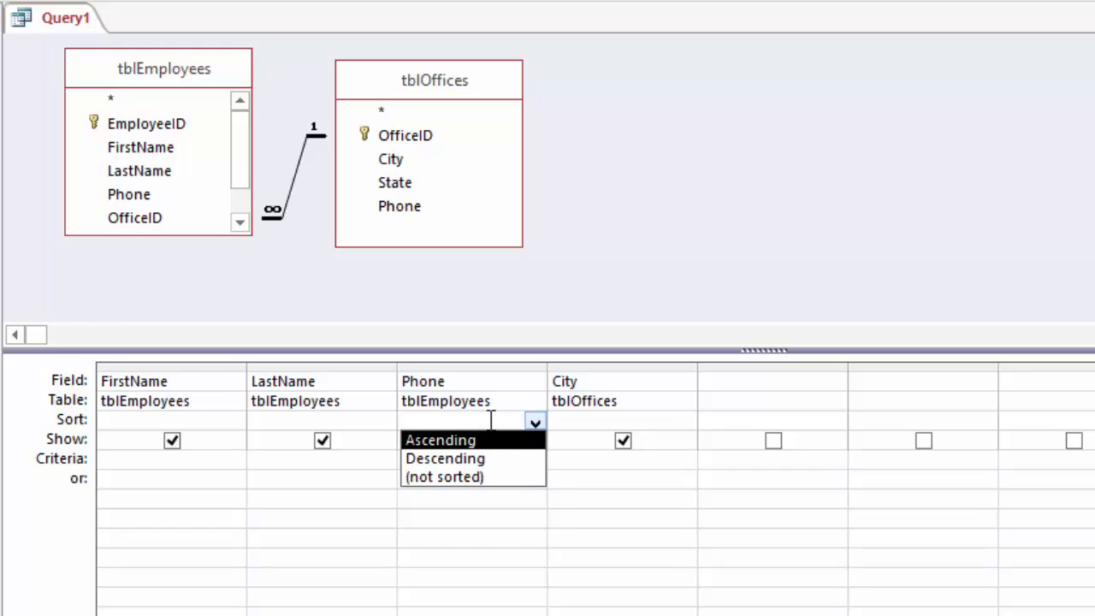
pyautogui.click(536, 422)
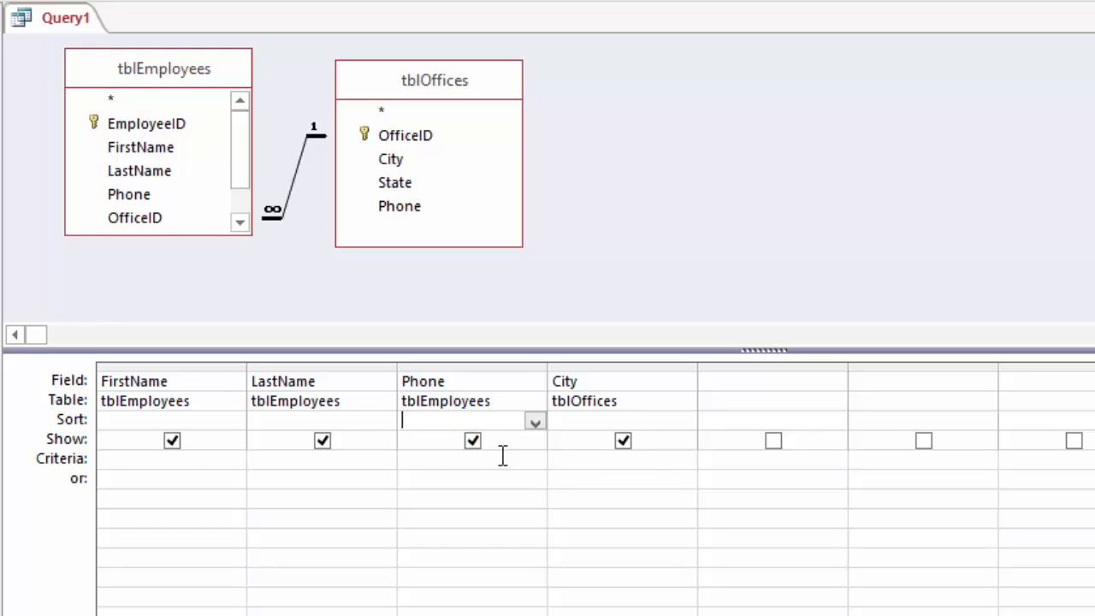
# Hide the City column from the query results and set its criterion to "Los Angeles".
pyautogui.click(623, 444)
pyautogui.click(588, 461)
pyautogui.write('Los')
pyautogui.press('BackSpace')
pyautogui.press('BackSpace')
pyautogui.press('BackSpace')
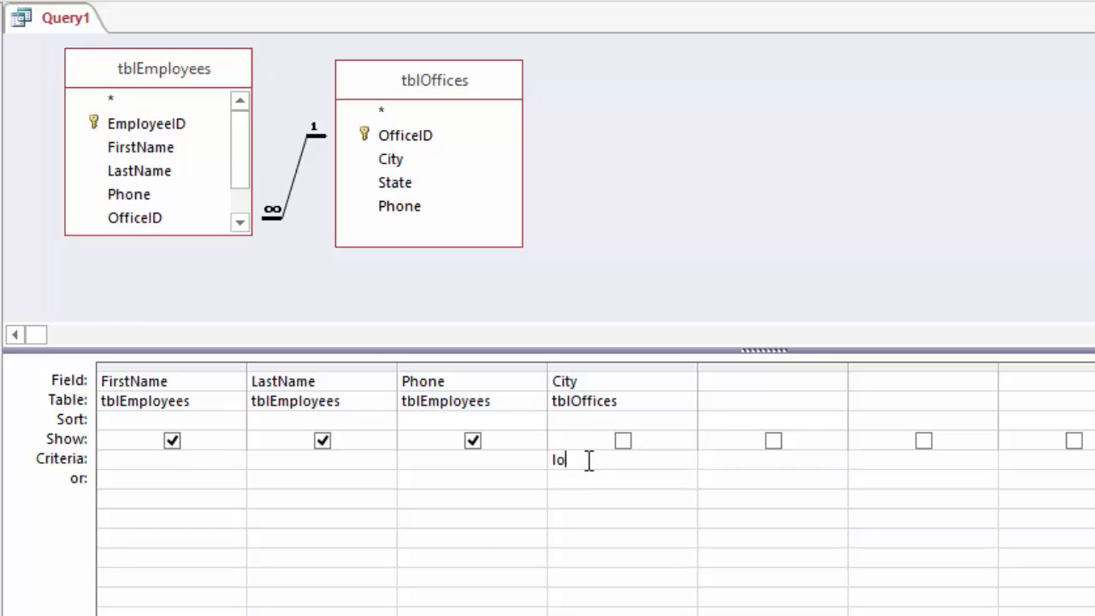
pyautogui.write('Los An')
pyautogui.write('gela')
pyautogui.write('s')
pyautogui.press('Tab')
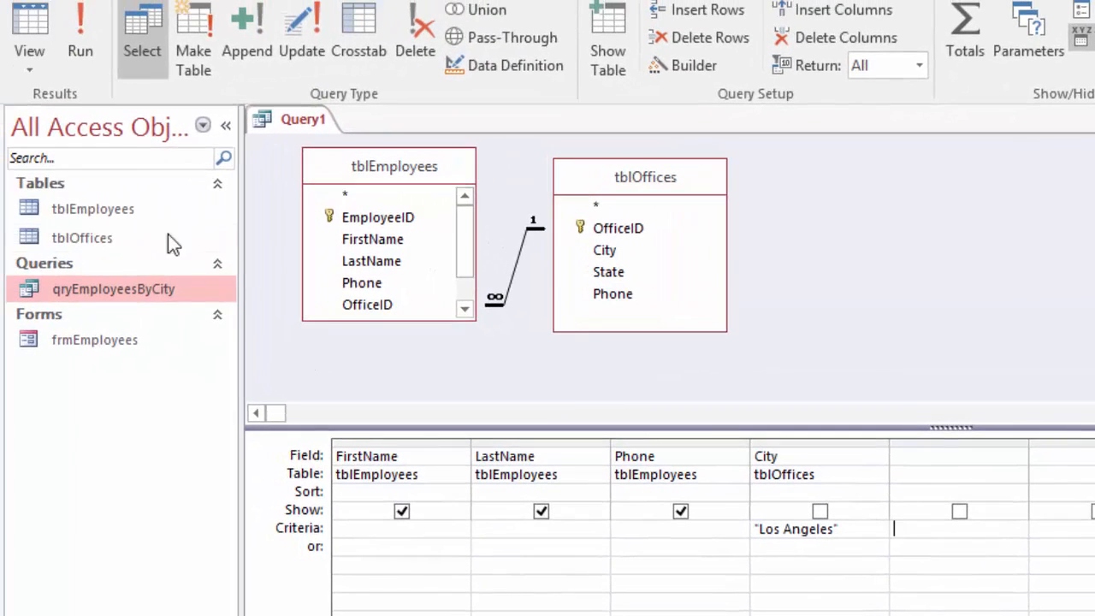
# Display the query results as a datasheet, narrow the FirstName column and slightly widen the Phone column.
pyautogui.click(19, 19)
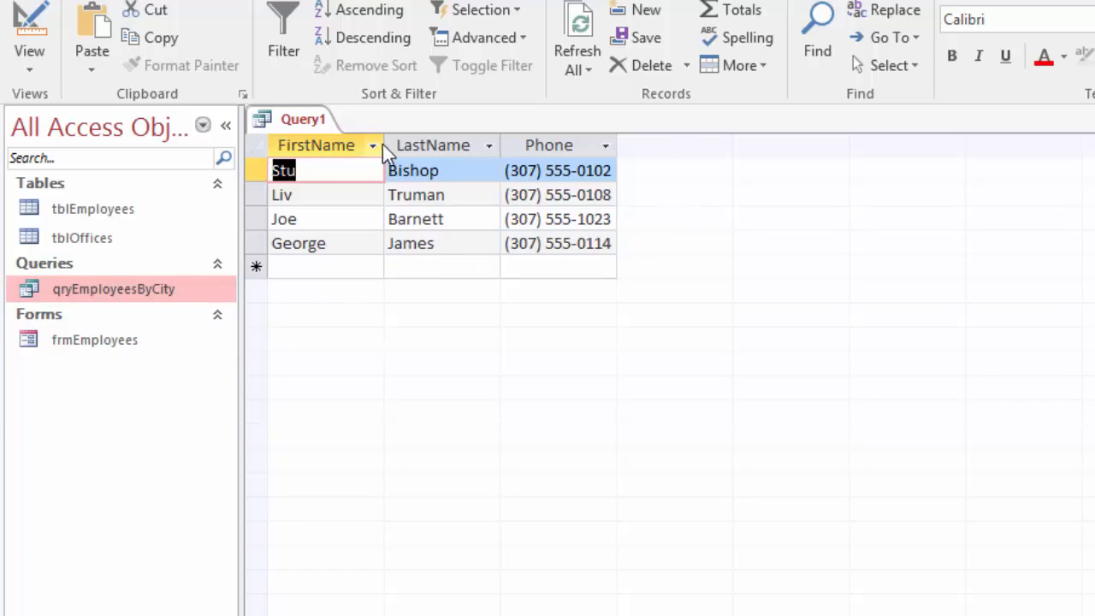
pyautogui.moveTo(383, 146); pyautogui.dragTo(365, 146)
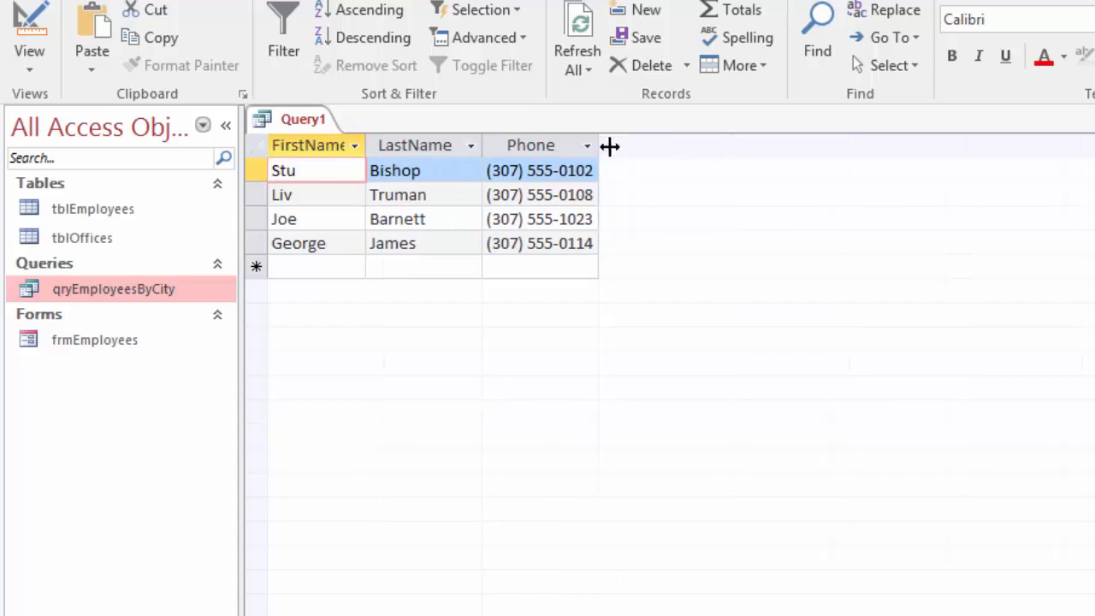
pyautogui.moveTo(608, 145); pyautogui.dragTo(614, 145)
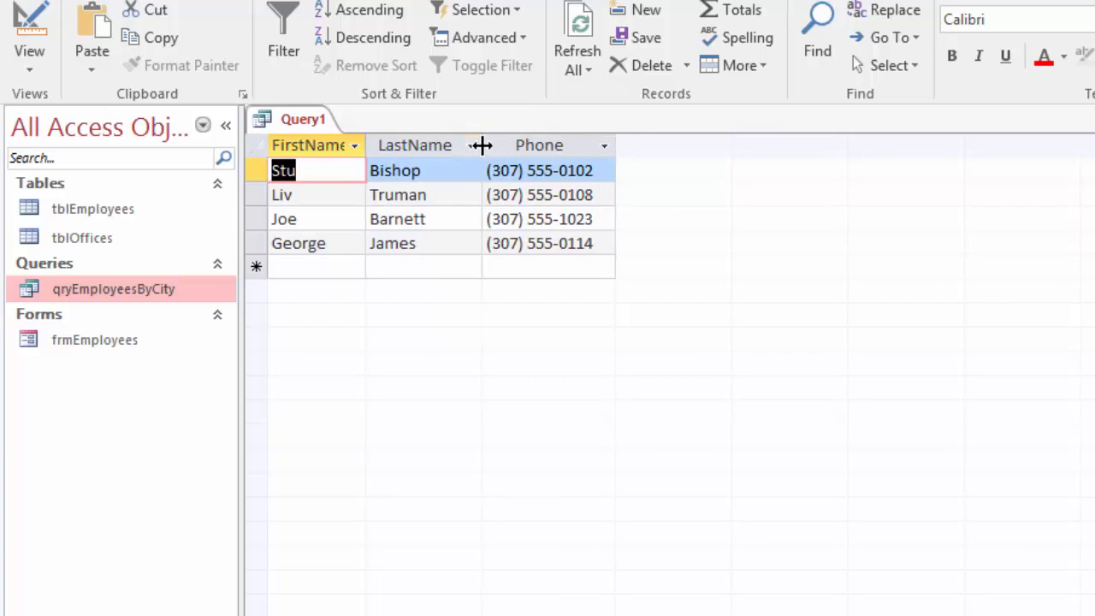
# Narrow the LastName column slightly and fit the Phone and FirstName columns to their contents.
pyautogui.moveTo(481, 145); pyautogui.dragTo(473, 145)
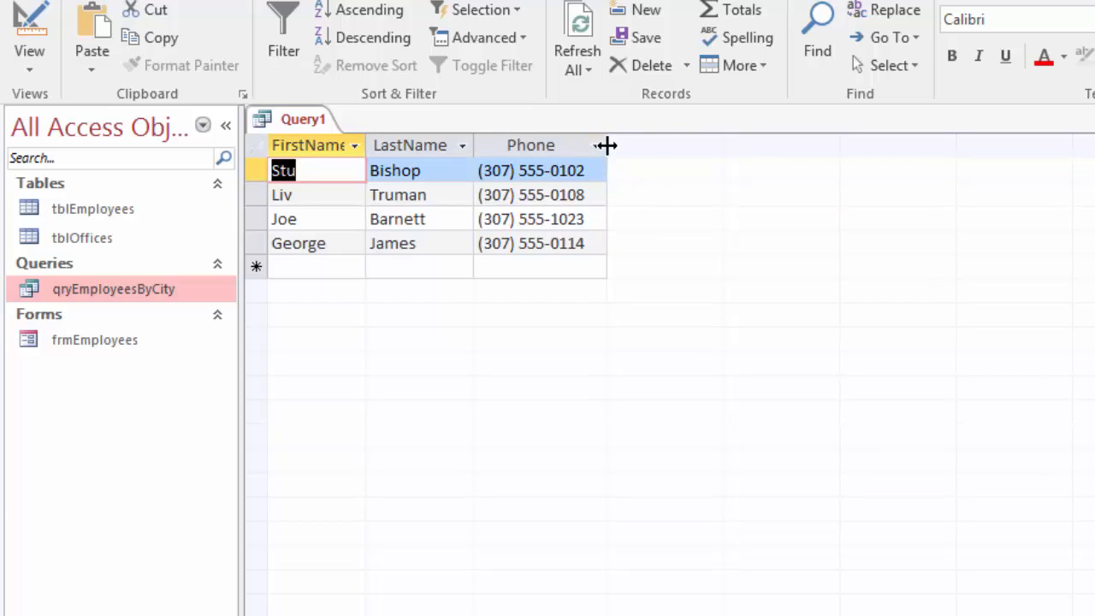
pyautogui.moveTo(607, 145); pyautogui.dragTo(724, 146)
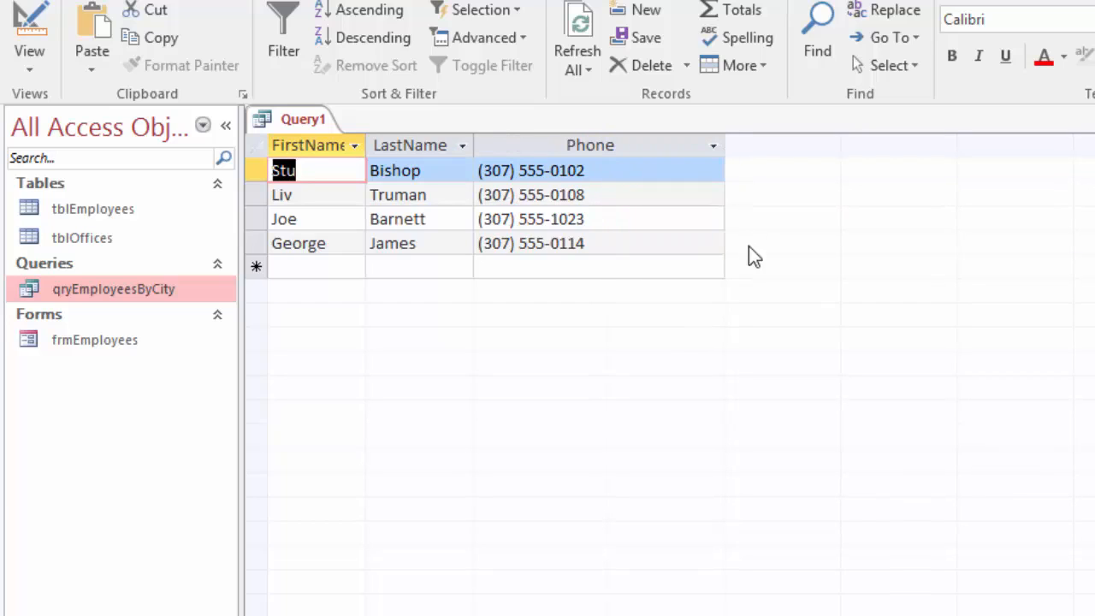
pyautogui.doubleClick(724, 145)
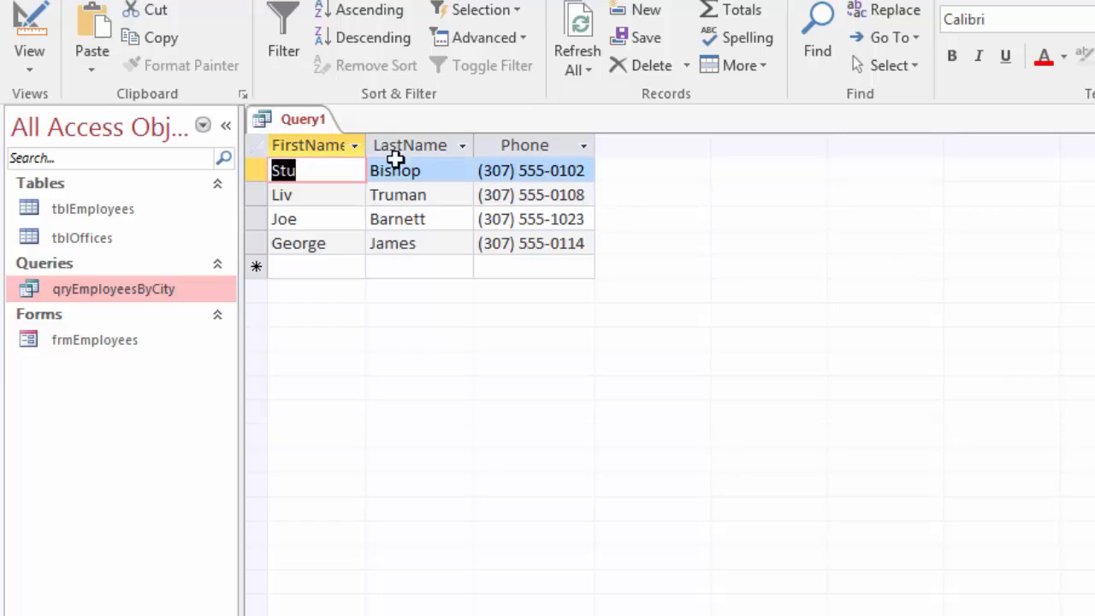
pyautogui.doubleClick(365, 145)
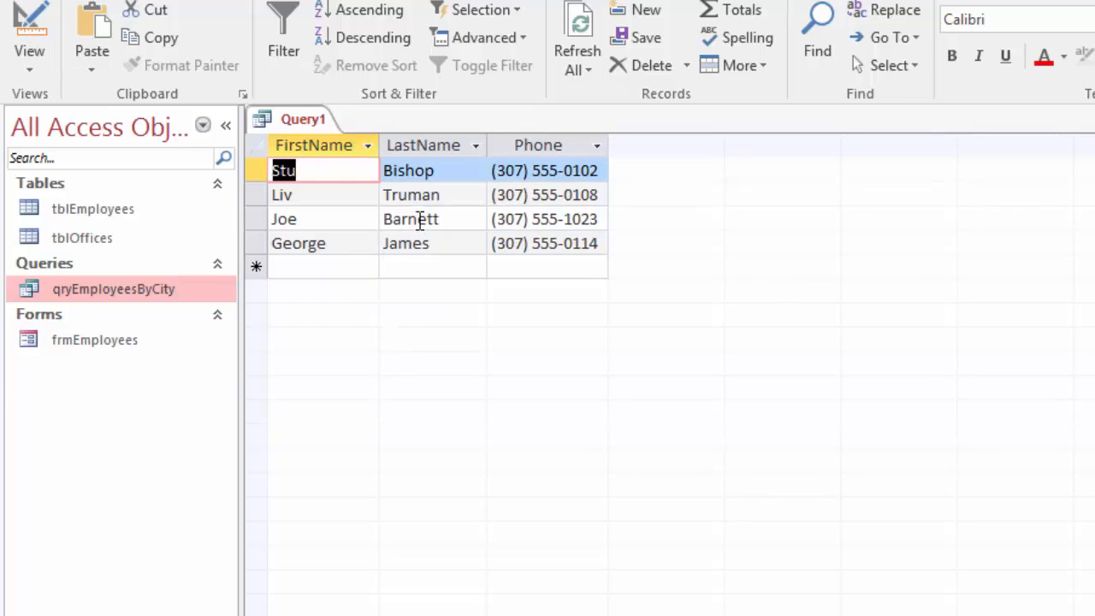
# Return the query to Design view and sort the LastName column in ascending order.
pyautogui.click(25, 31)
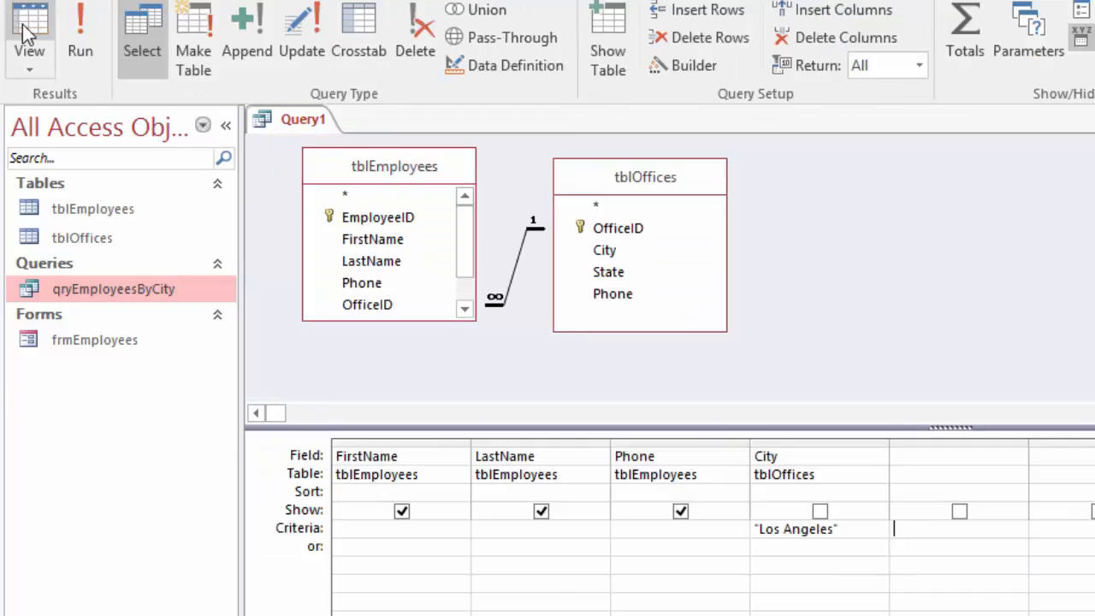
pyautogui.click(564, 494)
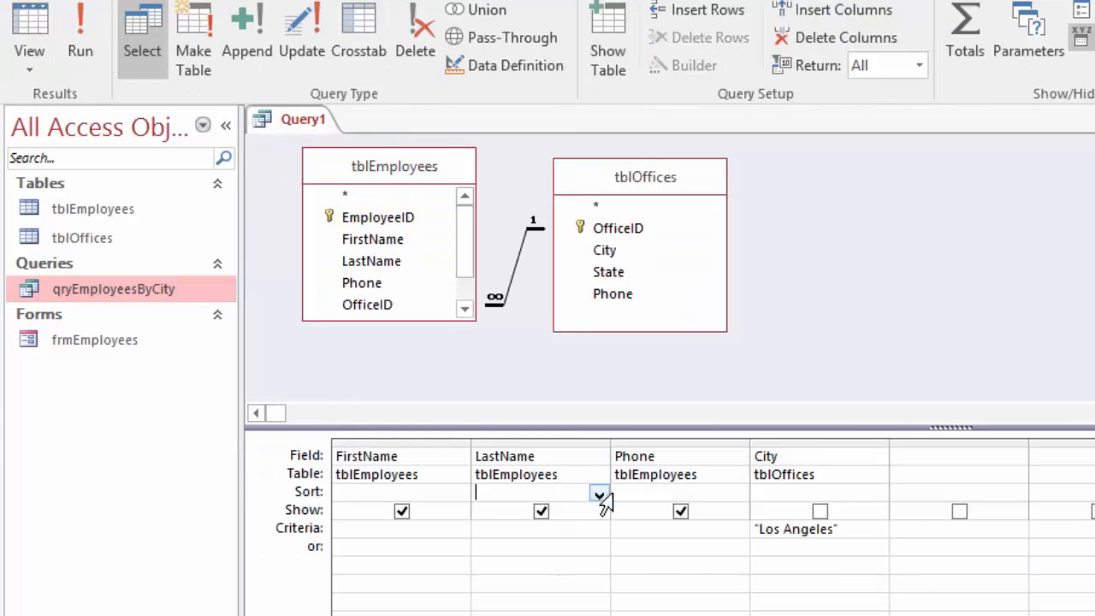
pyautogui.click(603, 494)
pyautogui.click(555, 512)
pyautogui.click(838, 369)
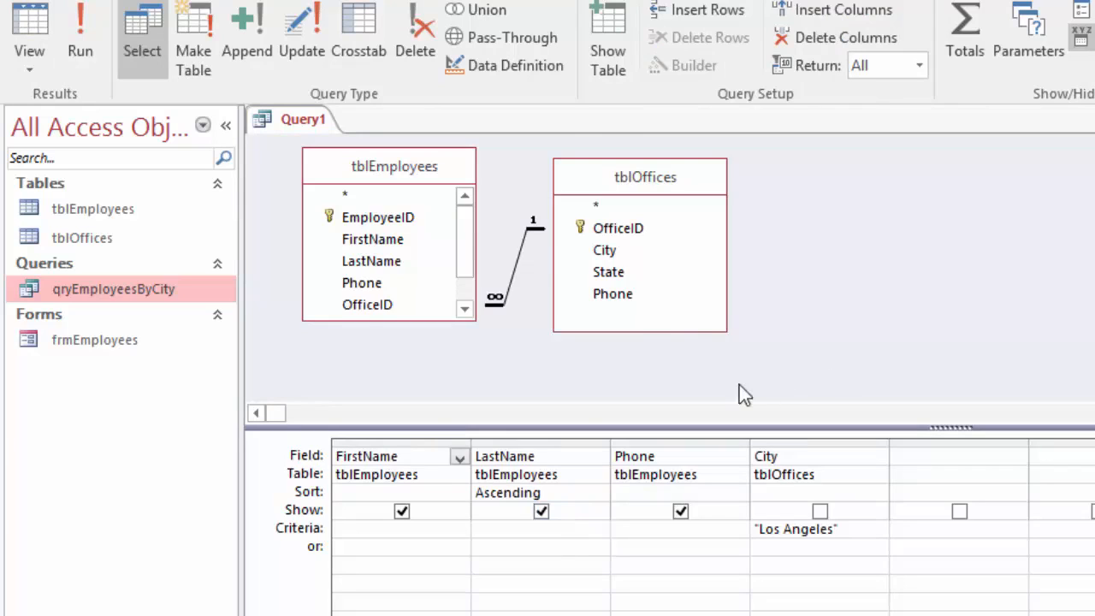
# Add the State field from tblOffices to the design grid and delete its column again.
pyautogui.doubleClick(608, 272)
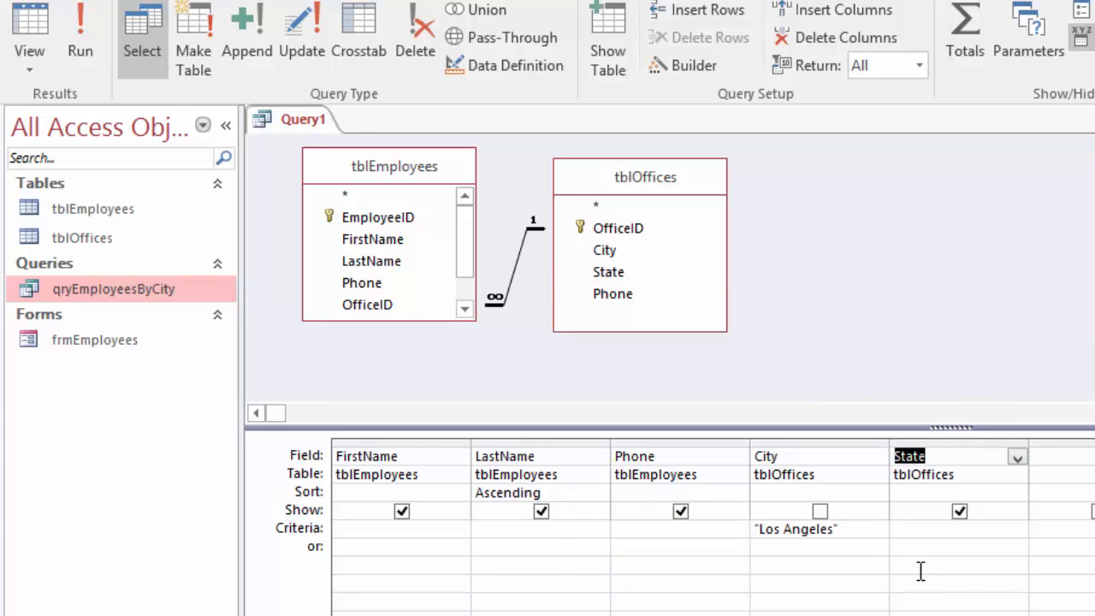
pyautogui.click(963, 442)
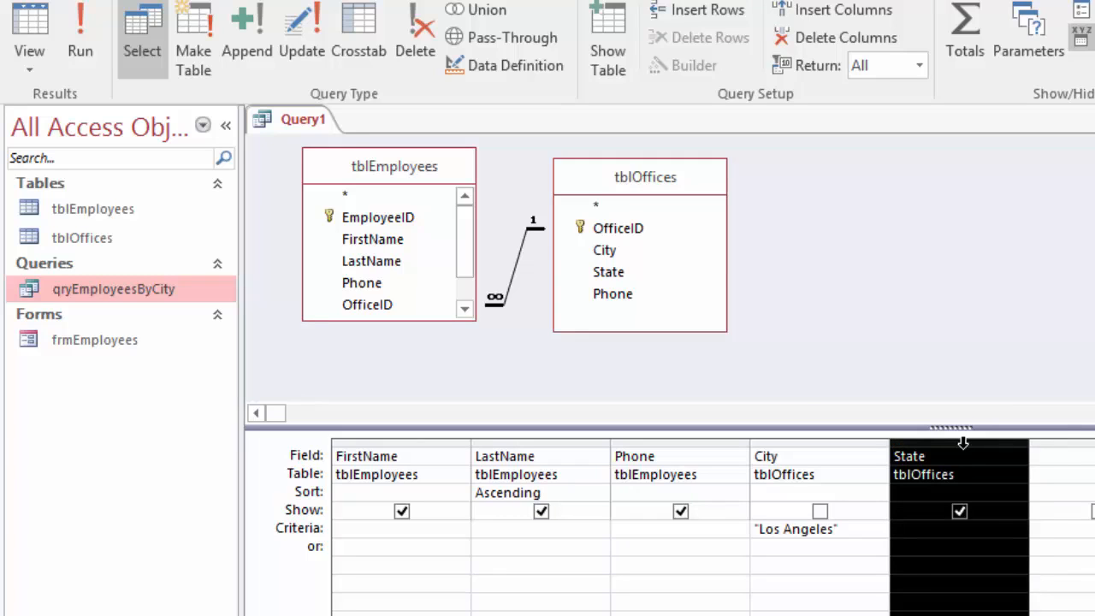
pyautogui.press('Delete')
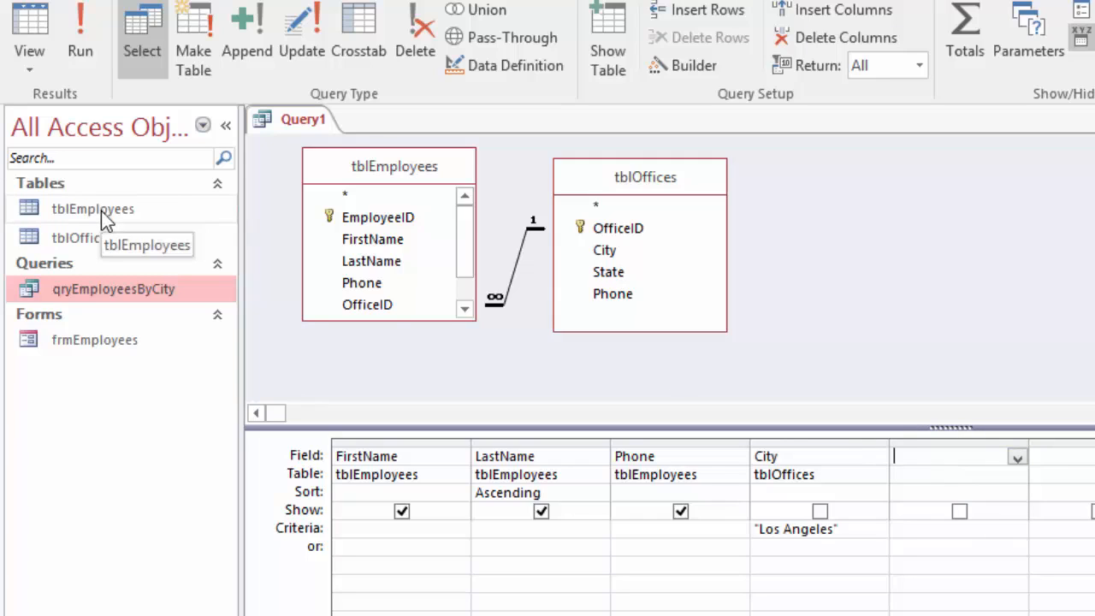
pyautogui.click(915, 528)
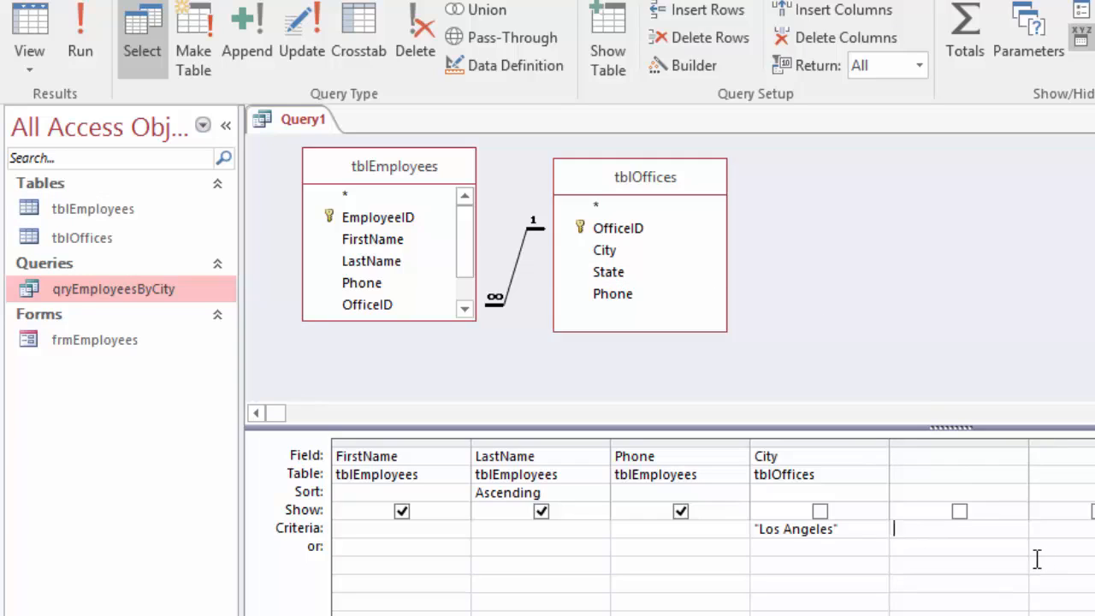
pyautogui.write('sfsdfsdf')
pyautogui.doubleClick(922, 528)
pyautogui.press('Delete')
pyautogui.hotkey('ctrl', 'z')
# Add "Denver" as an alternative criterion for the City column and run the query.
pyautogui.click(799, 546)
pyautogui.write('Denver')
pyautogui.press('Tab')
pyautogui.click(87, 22)
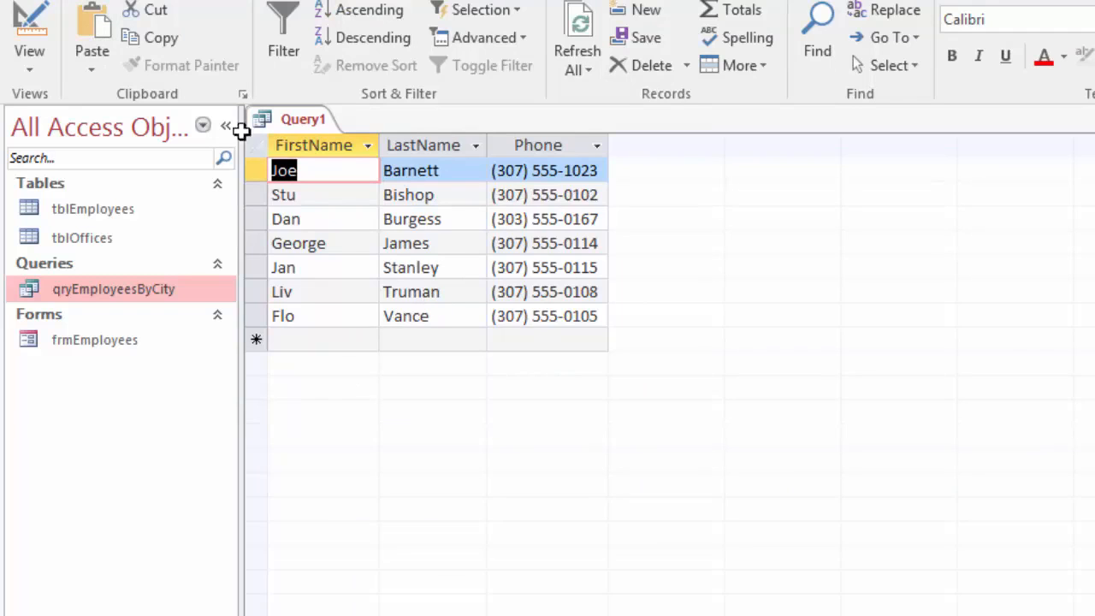
# Return to Design view and remove the alternative "Denver" criterion from the City column.
pyautogui.click(29, 33)
pyautogui.moveTo(770, 549); pyautogui.dragTo(745, 547)
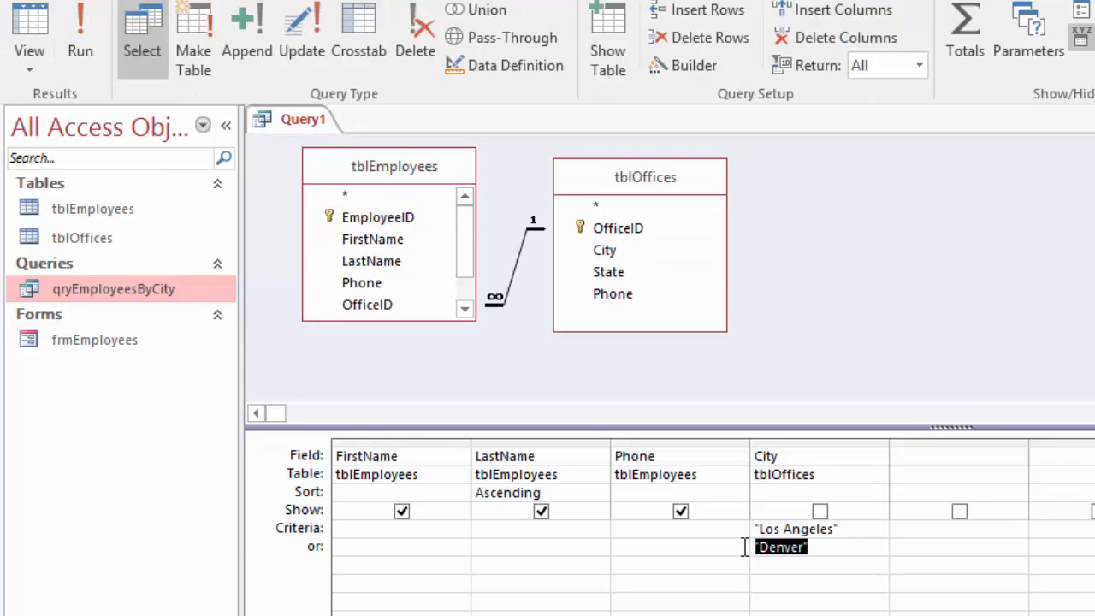
pyautogui.press('Delete')
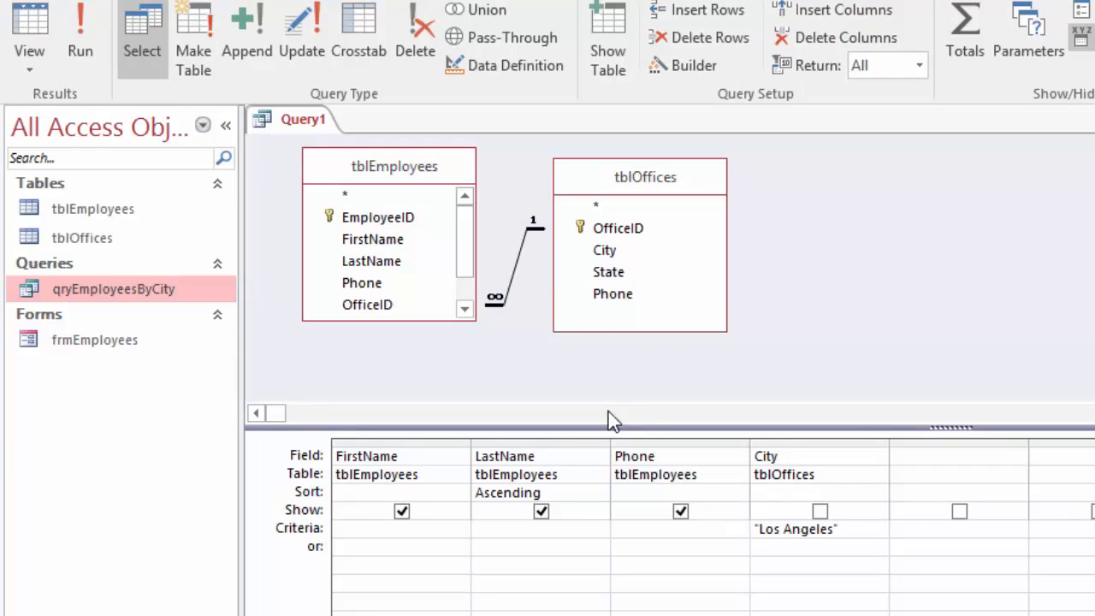
# Display the query results as a datasheet and save the query as qryEmployeesLosAngeles.
pyautogui.click(31, 32)
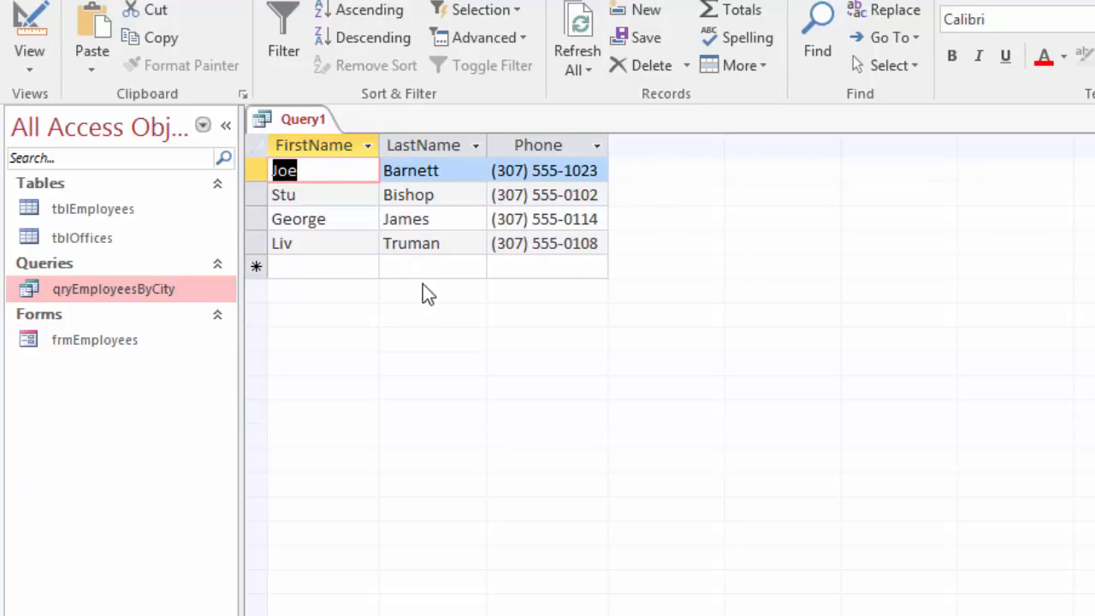
pyautogui.rightClick(290, 122)
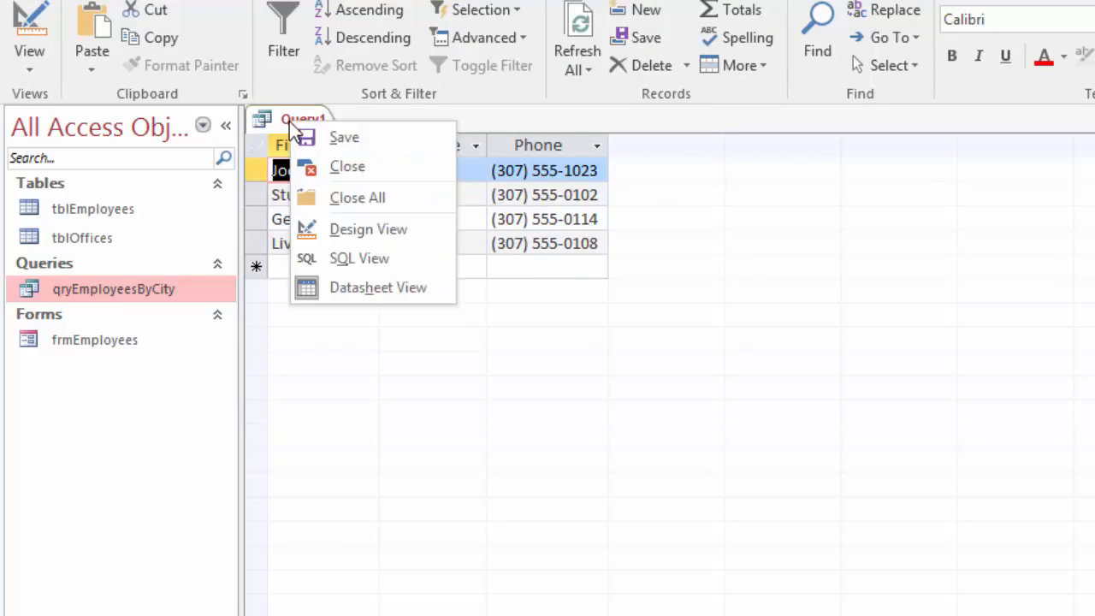
pyautogui.click(339, 142)
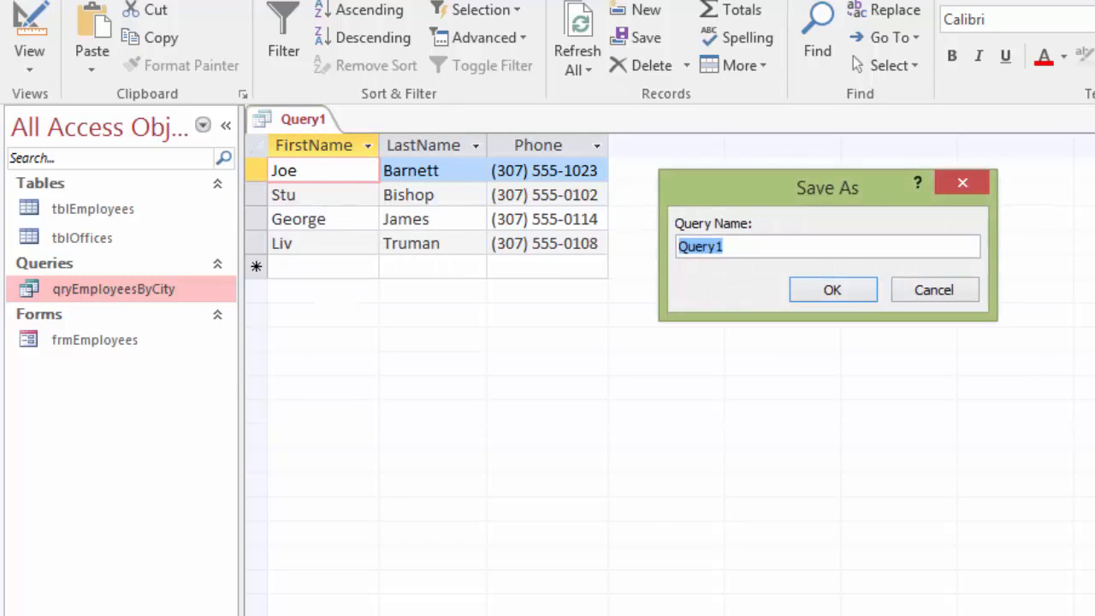
pyautogui.write('qry')
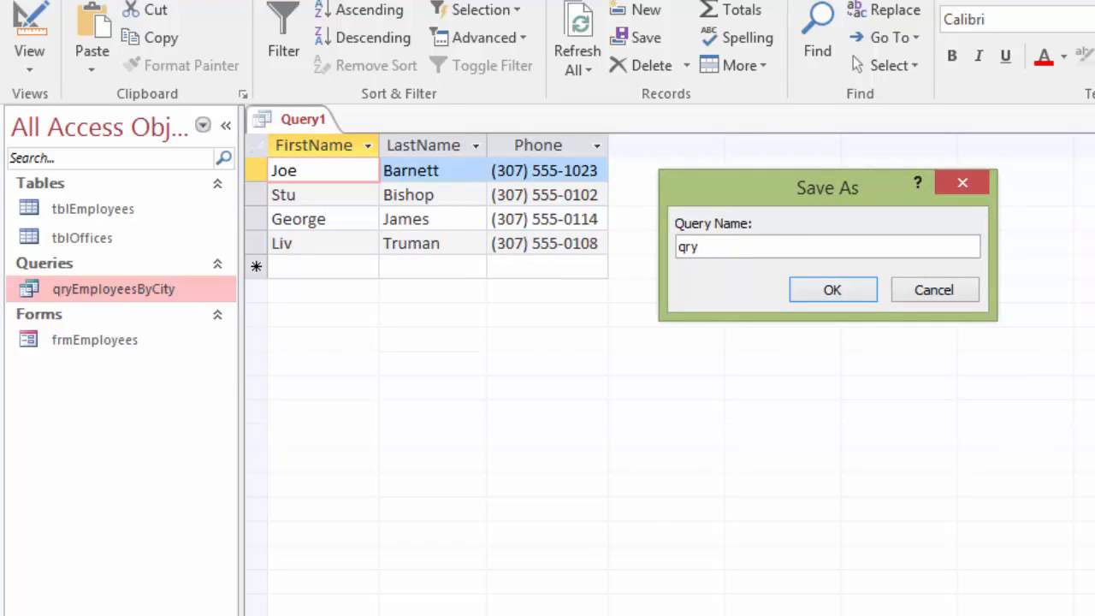
pyautogui.write('EmployeesLos')
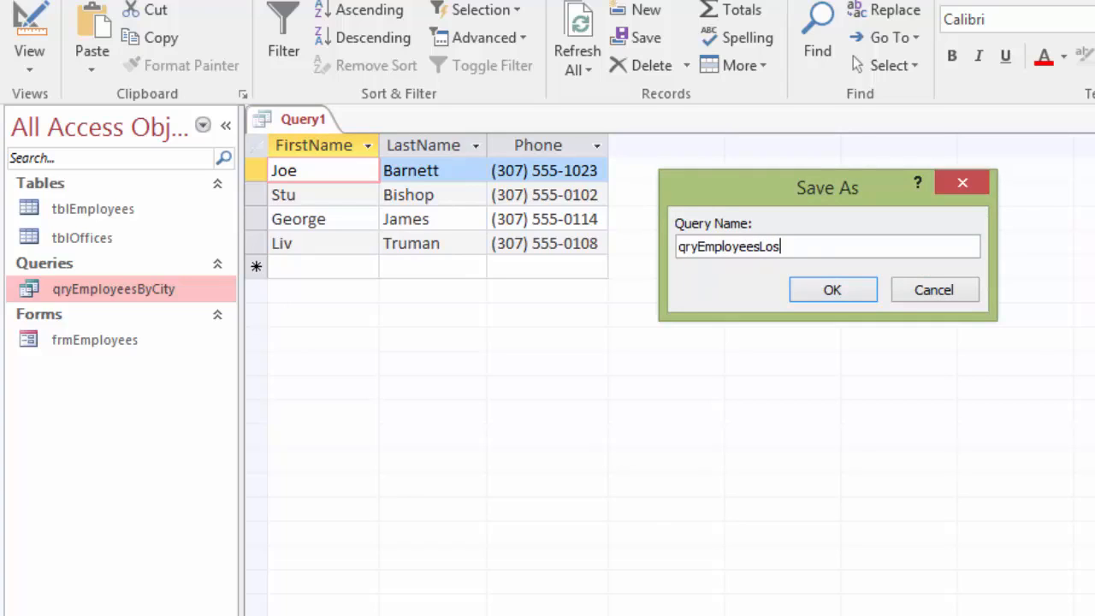
pyautogui.write('Angeles')
pyautogui.press('Return')
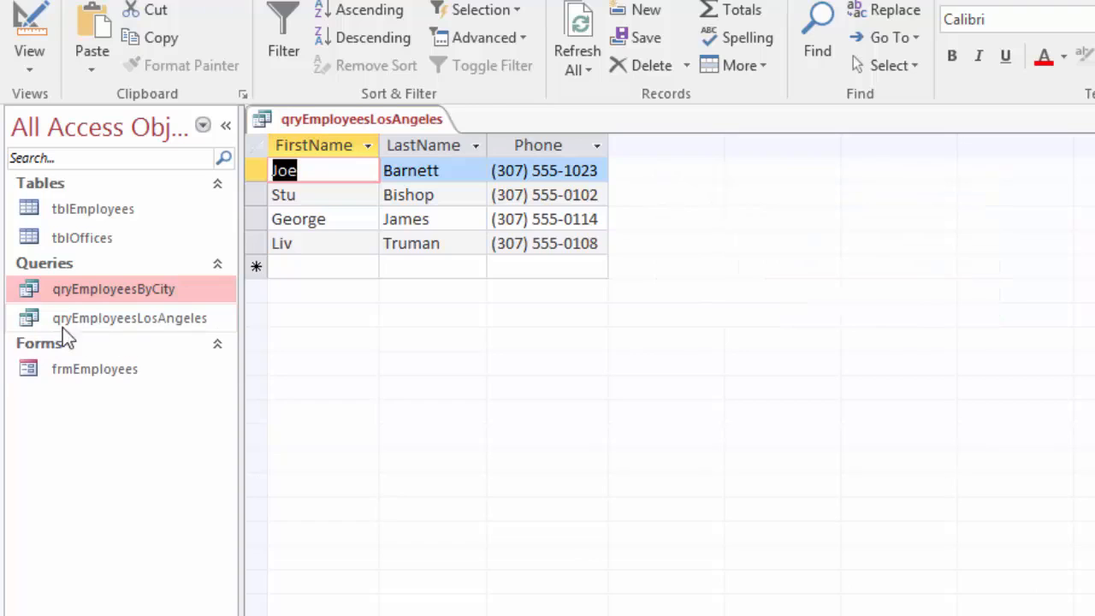